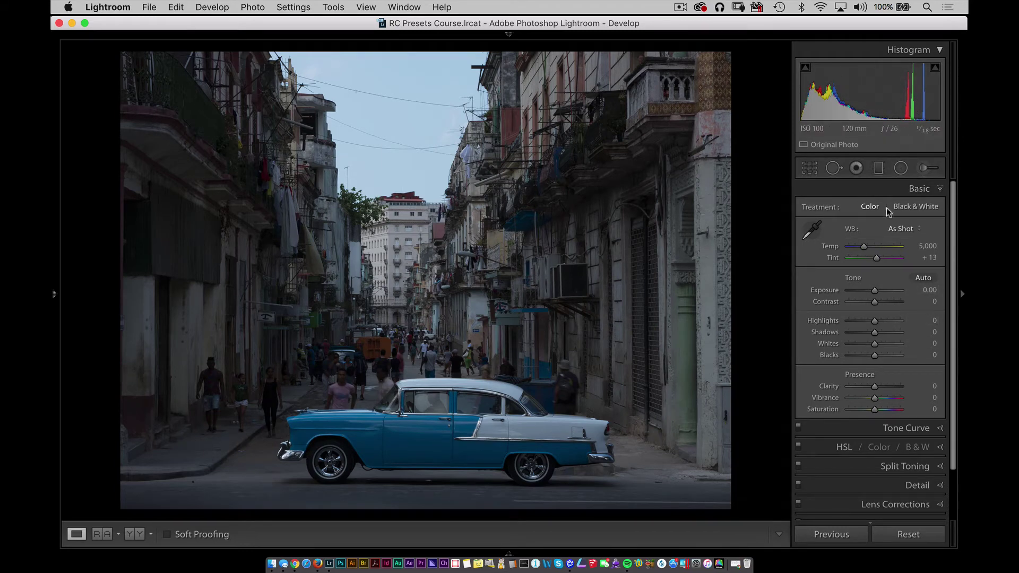
Brighten the street photo with Exposure +1.40 and Contrast +63, and lower Highlights to −95
drag(877, 293, 881, 291)
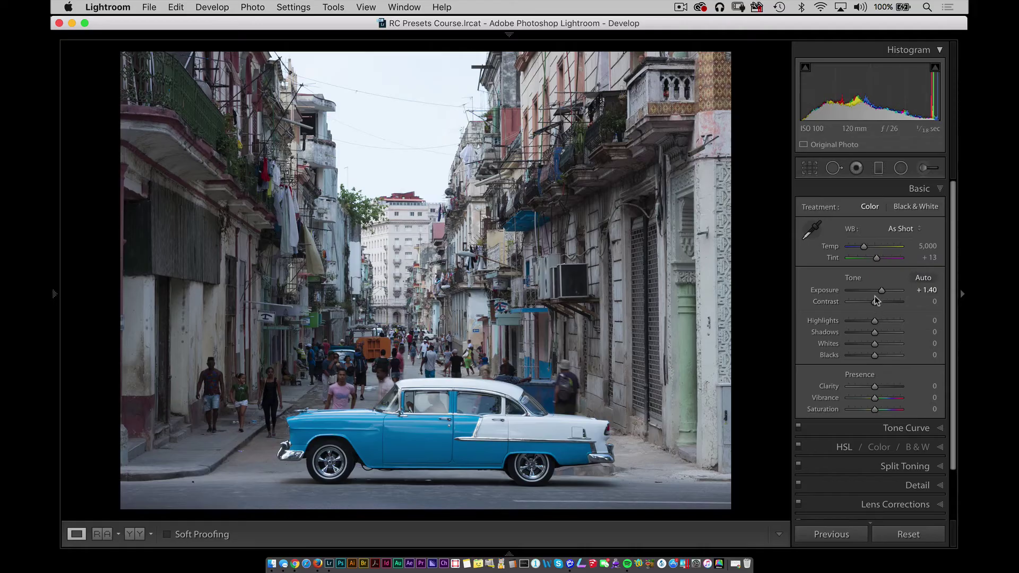
drag(874, 303, 890, 303)
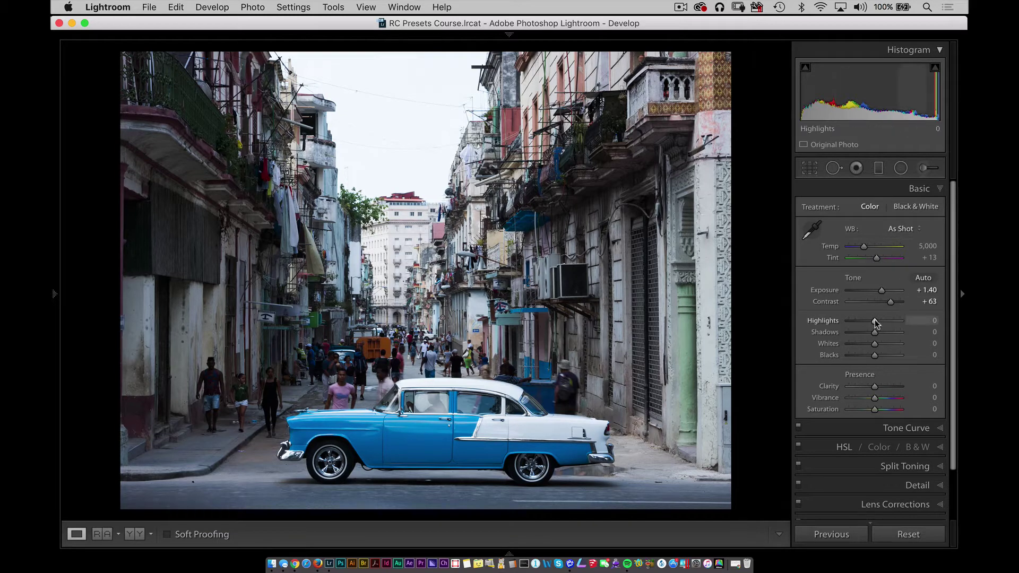
drag(876, 322, 849, 322)
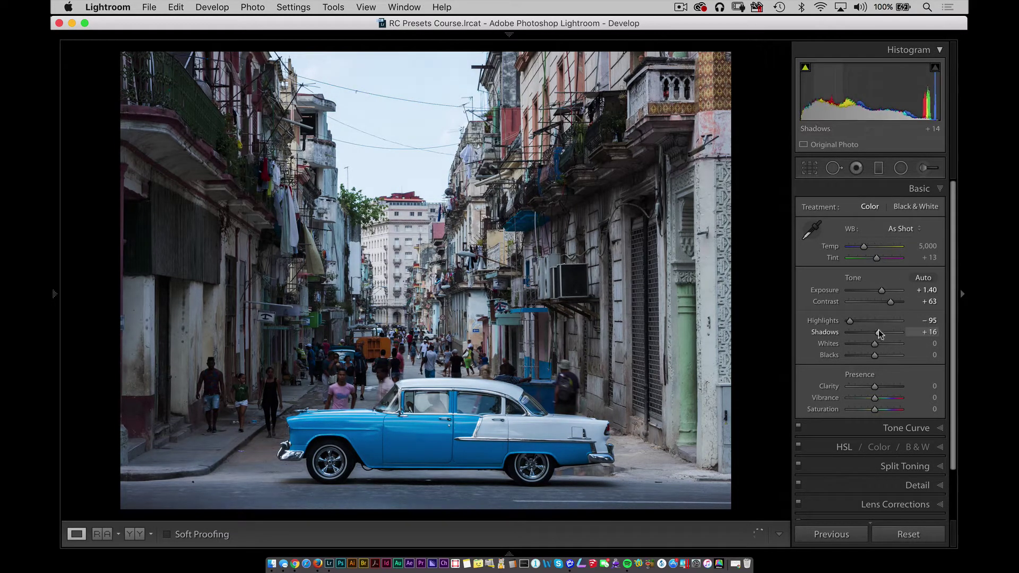
Rebalance the street photo's tones with Exposure +0.55, Shadows +83 and Whites +60
drag(880, 333, 881, 334)
drag(881, 291, 877, 294)
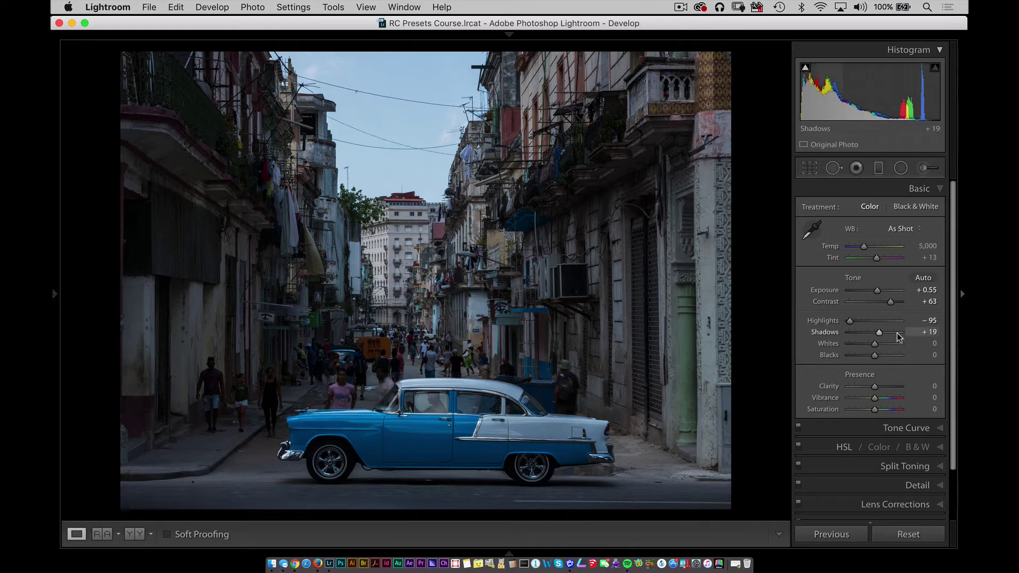
drag(880, 334, 897, 333)
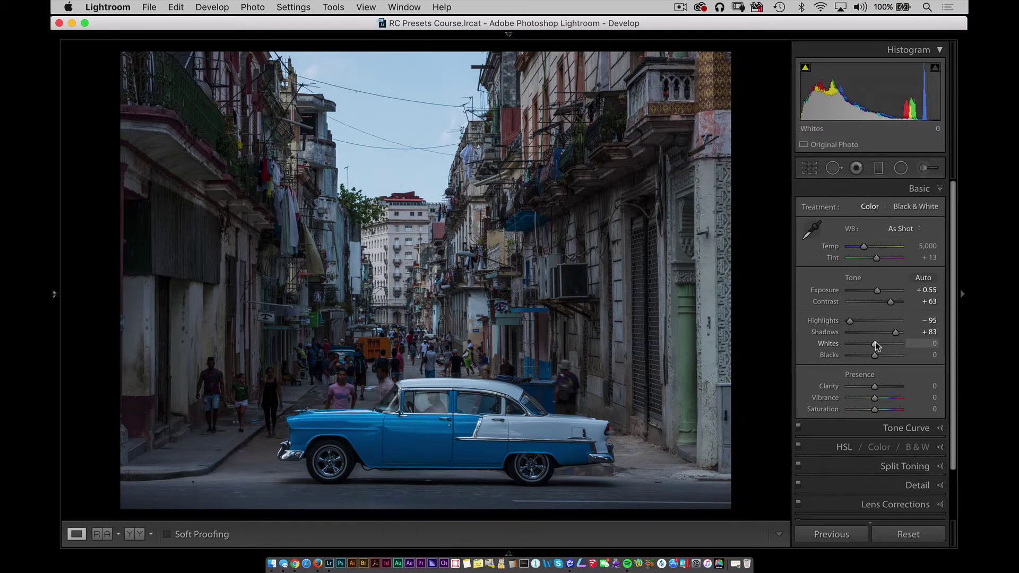
drag(875, 346, 889, 340)
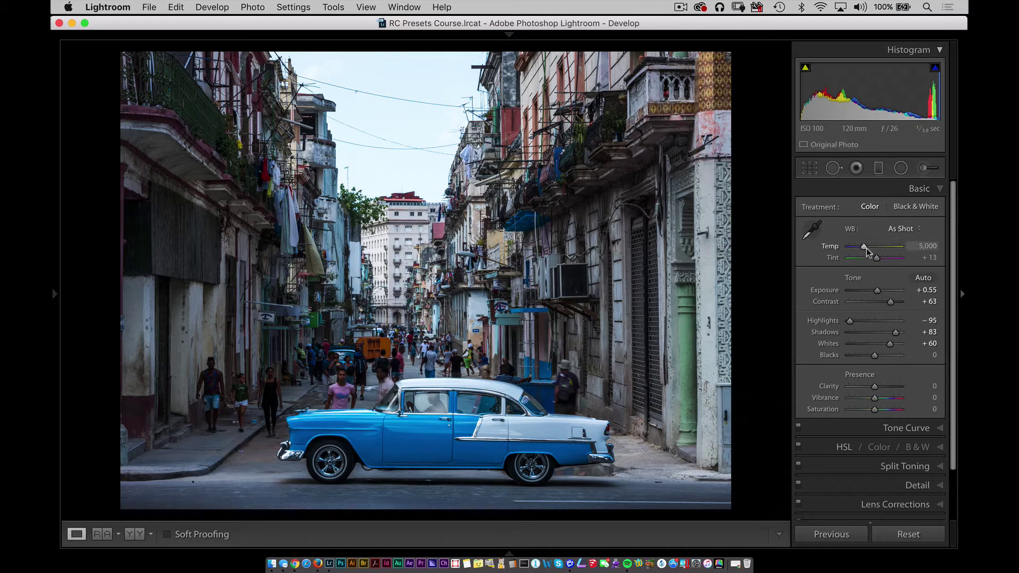
Warm the photo to a temperature of 6,691 with Tint +13, and set Vibrance to +51 and Whites to +68
drag(864, 246, 865, 245)
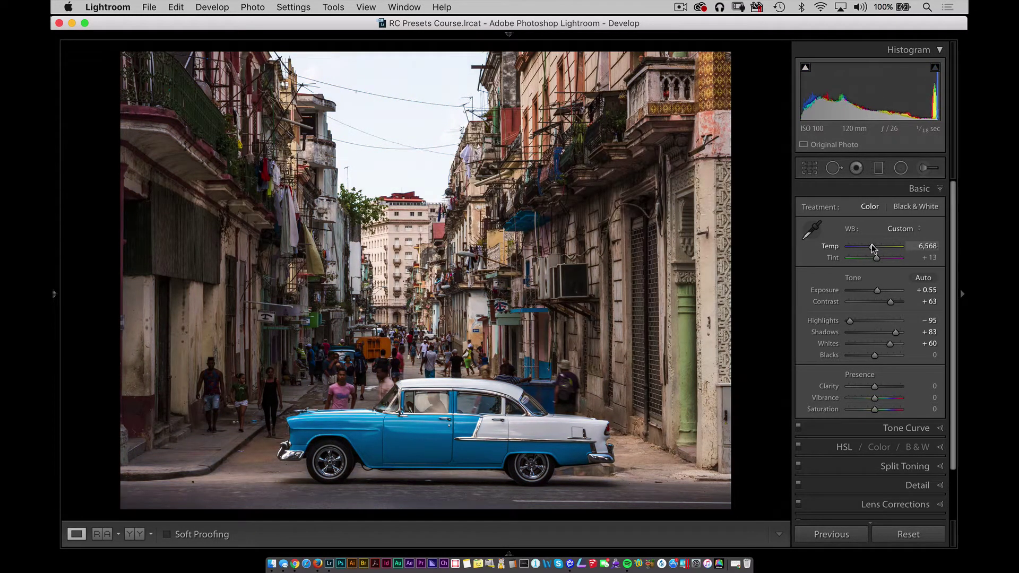
drag(877, 257, 879, 257)
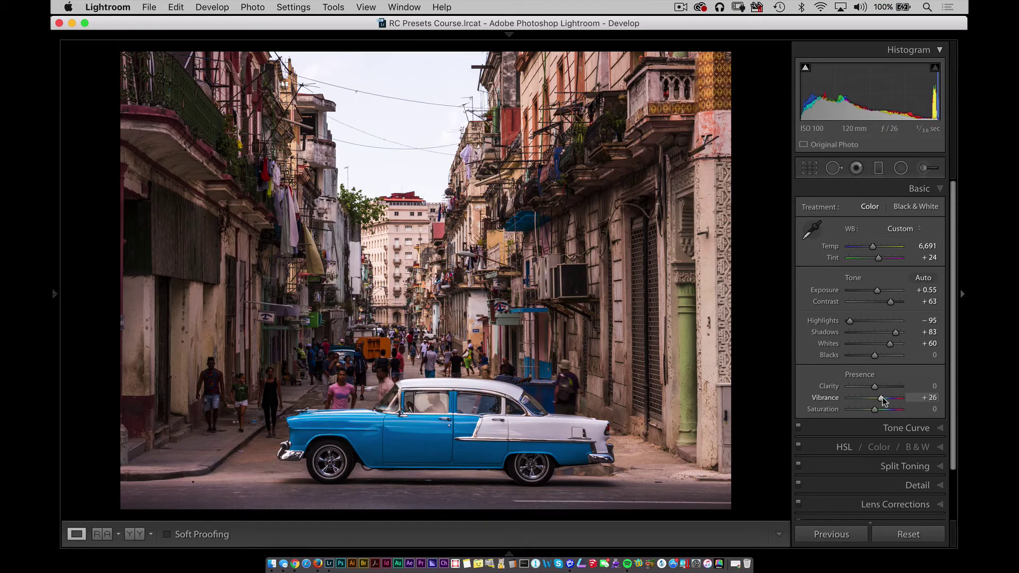
drag(882, 397, 887, 397)
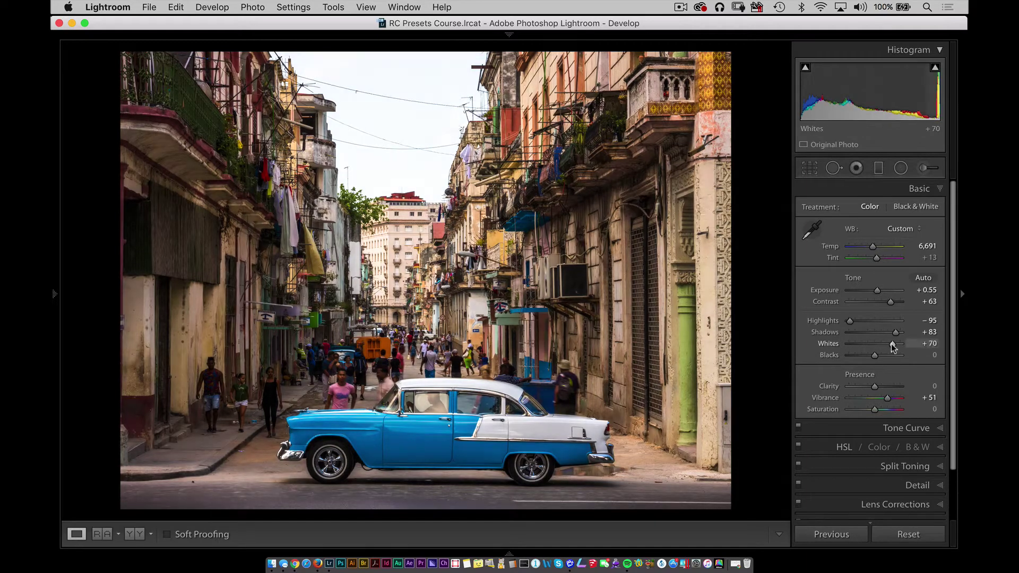
drag(890, 344, 892, 344)
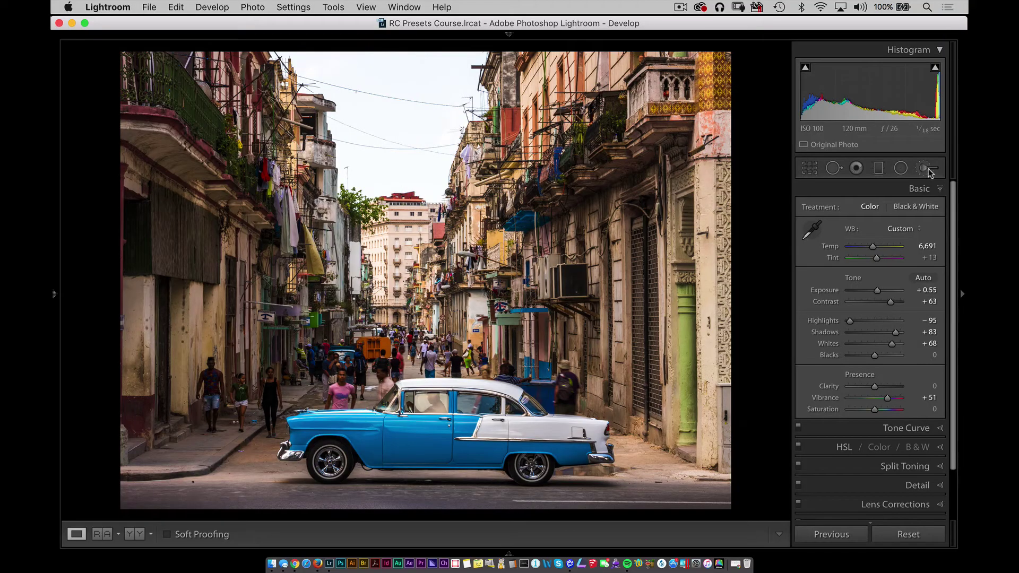
Activate the adjustment brush, try Highlights 88 and Shadows −83, and reset all its effect sliders
click(921, 170)
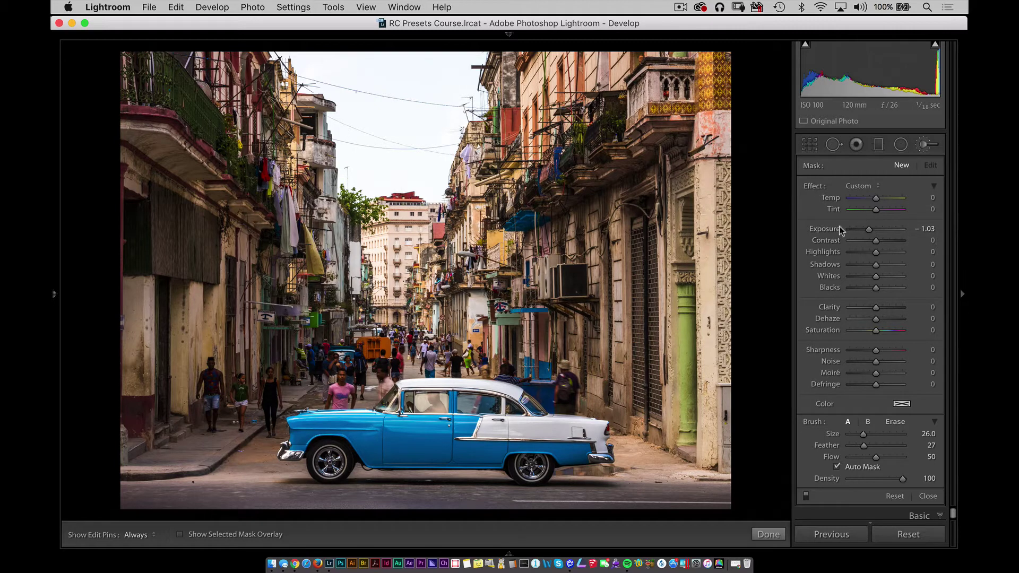
drag(876, 252, 898, 252)
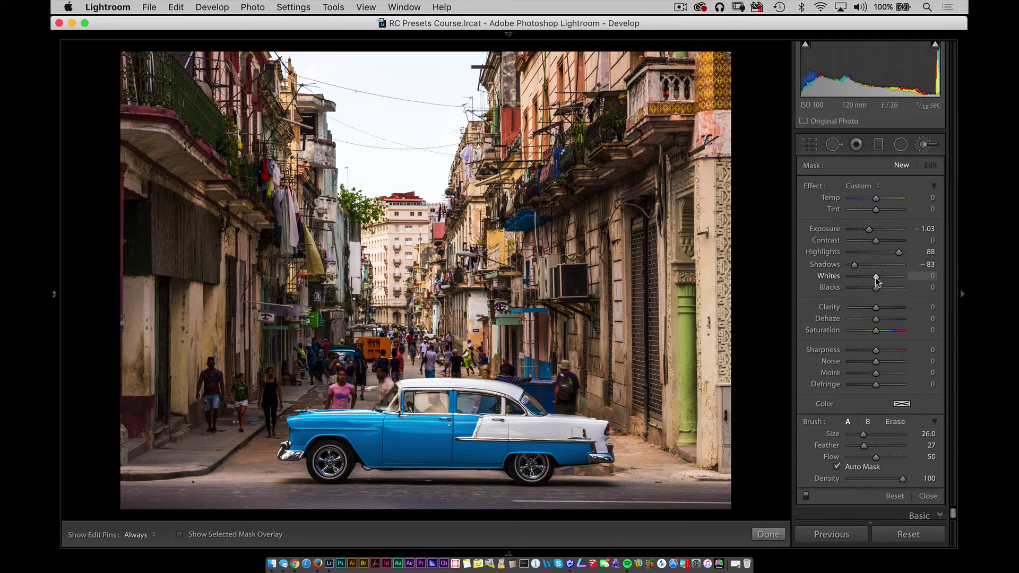
click(853, 288)
click(894, 307)
double_click(815, 186)
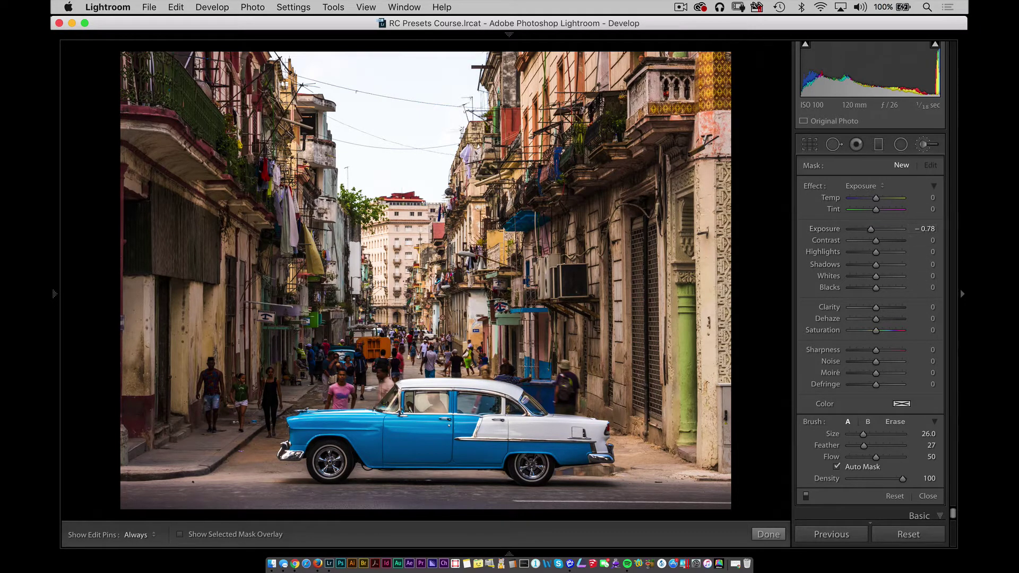
Paint the sky between the buildings with the adjustment brush at Exposure −0.78
key(h)
mouse_move(359, 109)
mouse_down()
mouse_move(398, 154)
mouse_move(414, 128)
mouse_move(398, 138)
mouse_move(304, 51)
mouse_move(371, 159)
mouse_move(435, 85)
mouse_move(409, 138)
mouse_move(338, 59)
mouse_move(371, 96)
mouse_up()
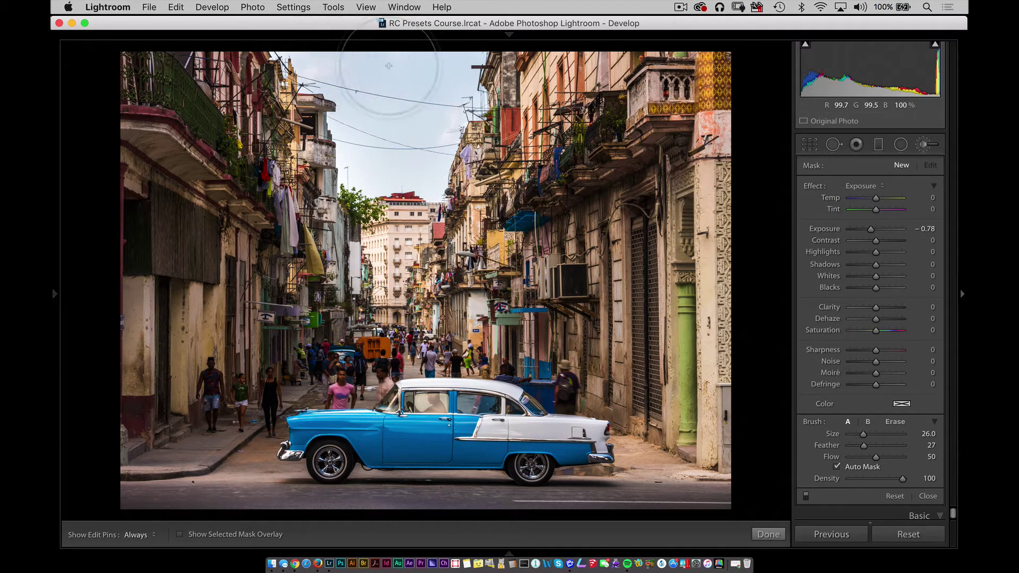
key(h)
Set the sky mask to Exposure −1.37, Contrast 44 and Saturation 39, and check it without edit pins
drag(872, 230, 886, 242)
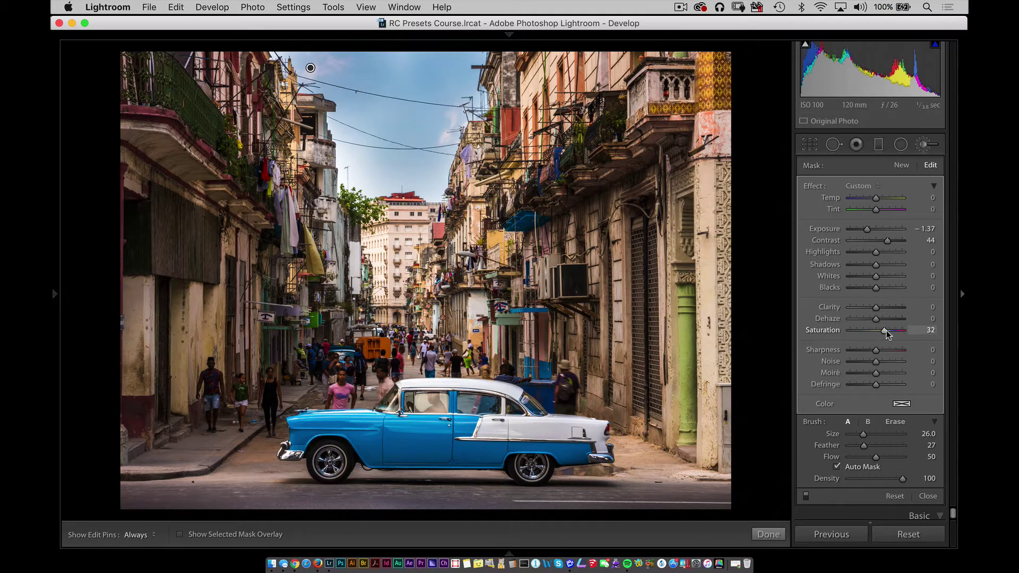
drag(884, 330, 887, 330)
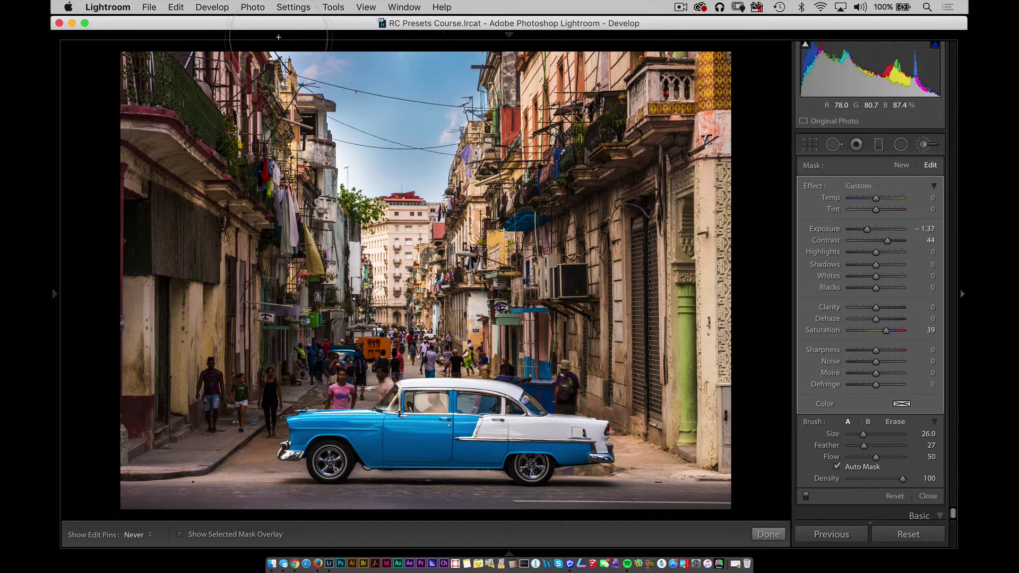
key(h)
key(h)
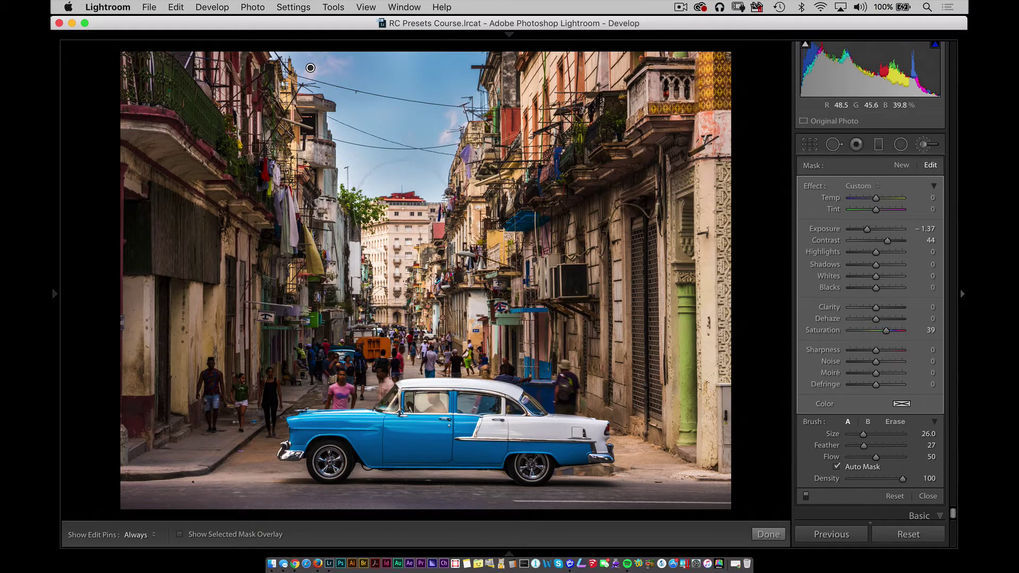
Create a new brush mask and darken the distant white building with Exposure −0.78
click(901, 165)
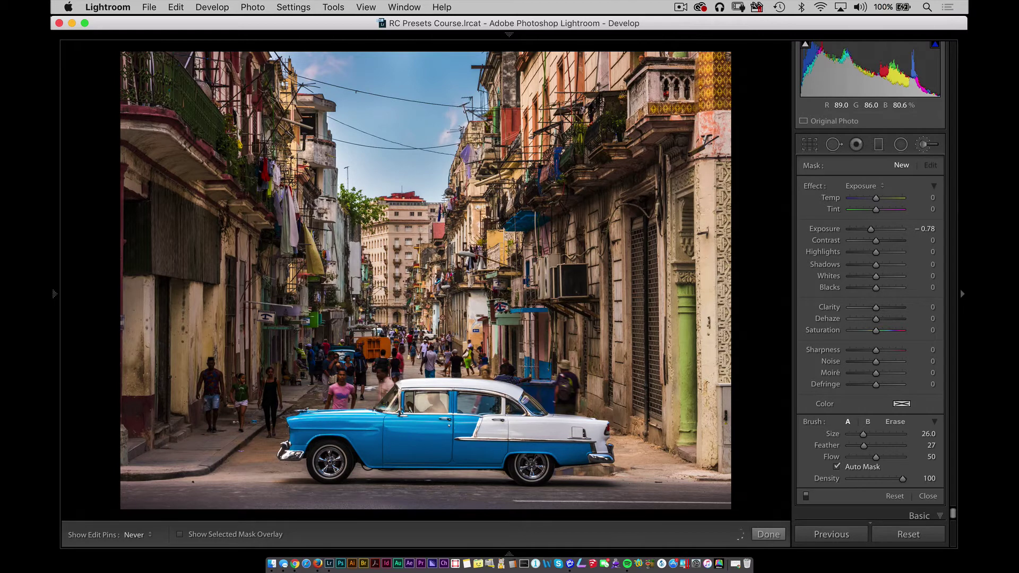
key(h)
click(389, 237)
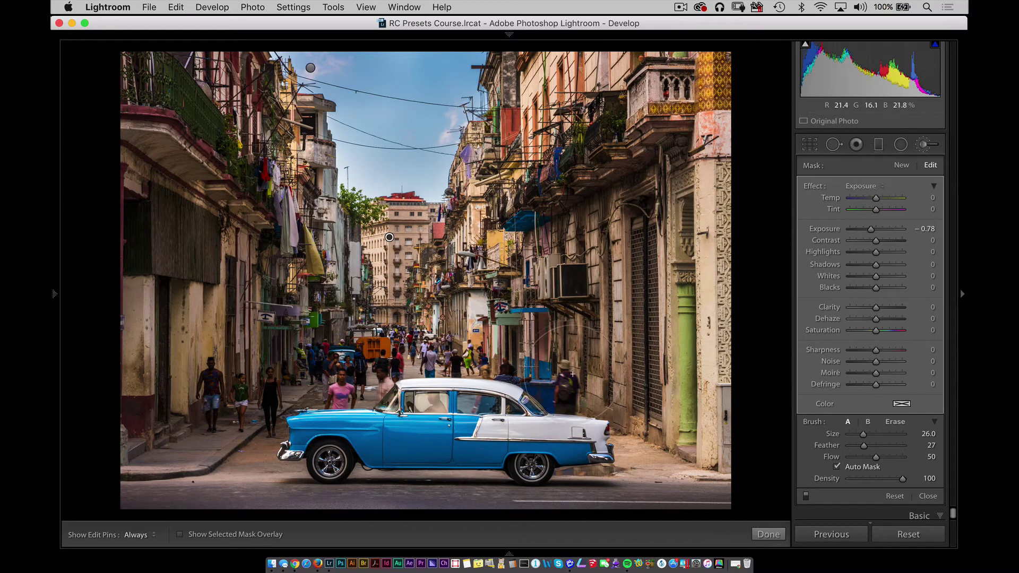
Paint another brush mask over the road in the foreground and set it to Exposure −0.49, Contrast 20 and Clarity 66
click(900, 166)
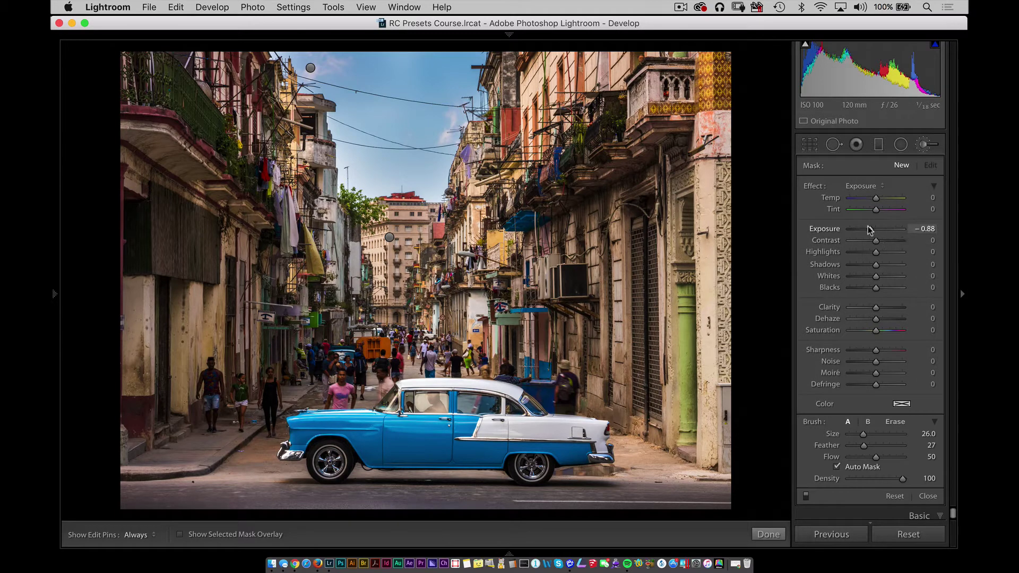
key(h)
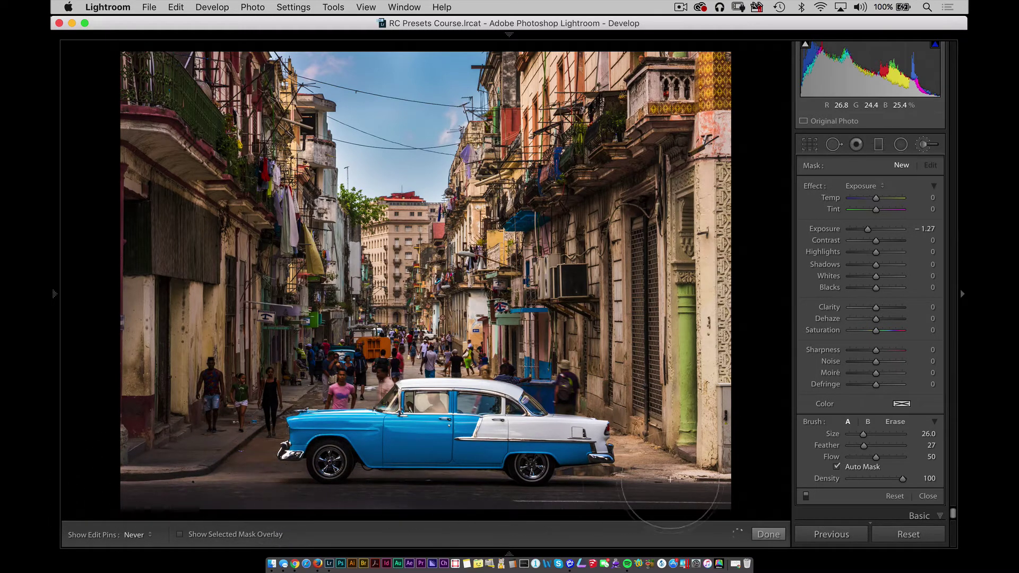
key(h)
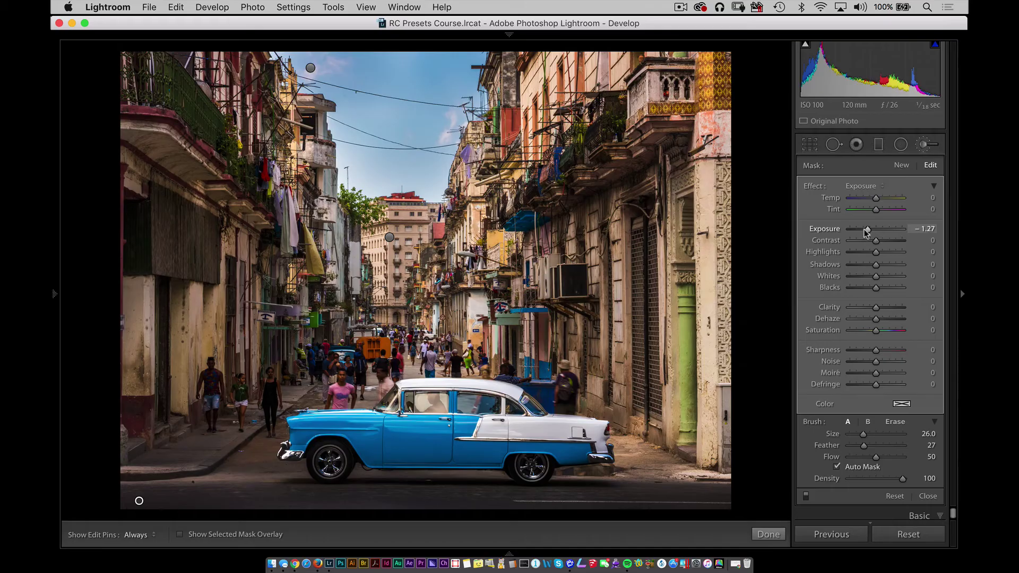
drag(867, 229, 874, 229)
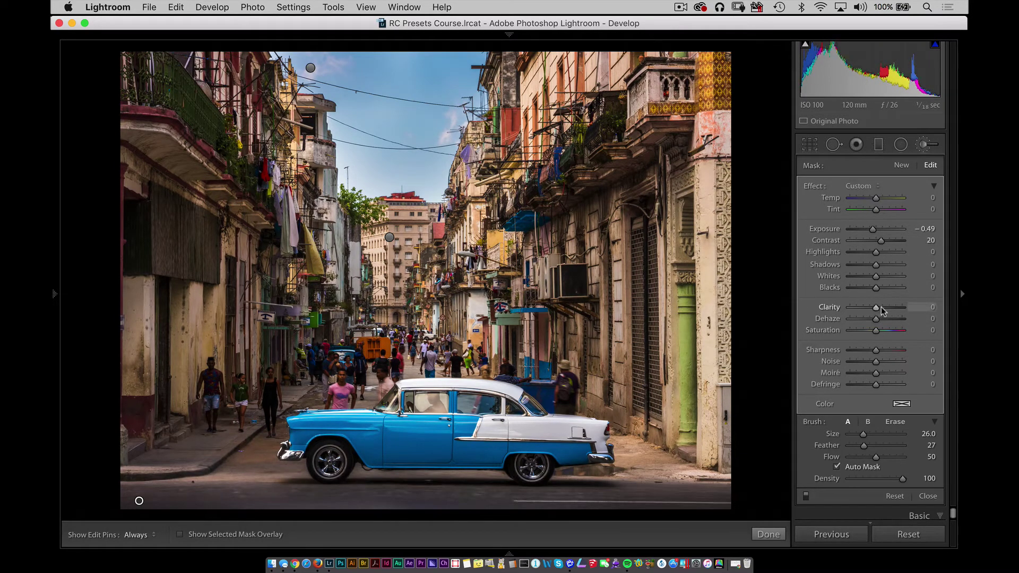
drag(881, 307, 894, 305)
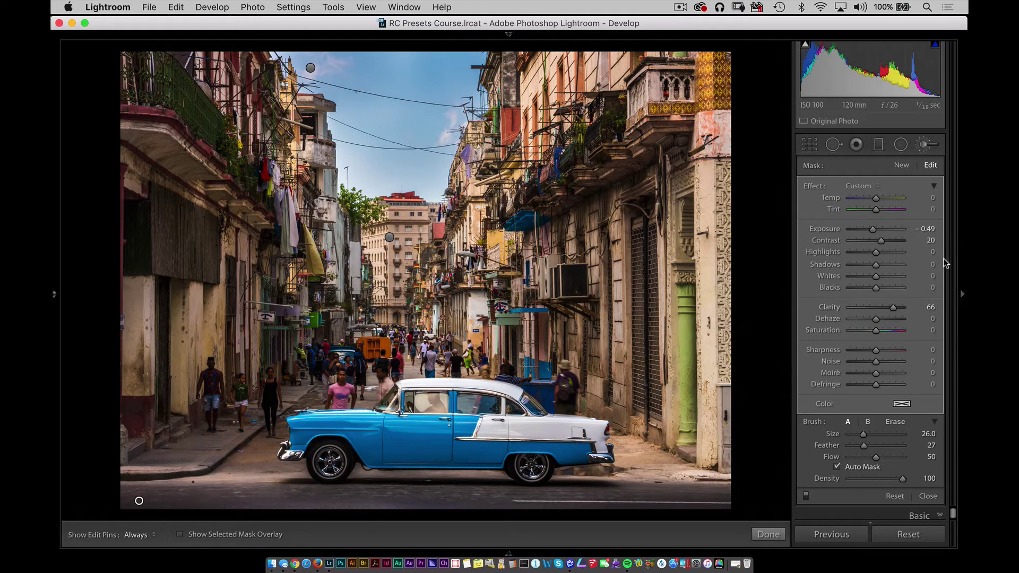
Compare the edited street photo with its before view, reset all its develop settings and undo the reset
key(backslash)
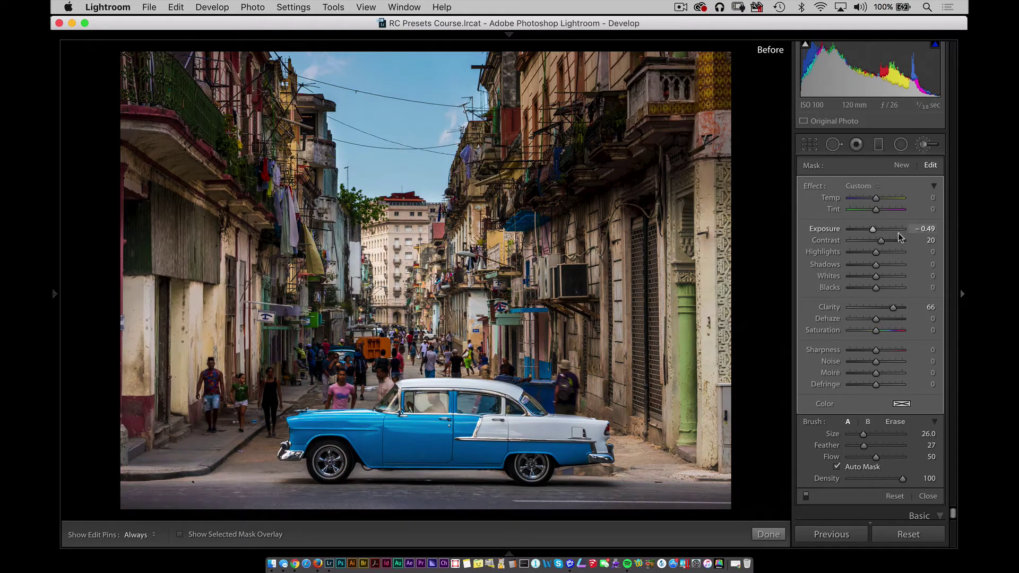
key(backslash)
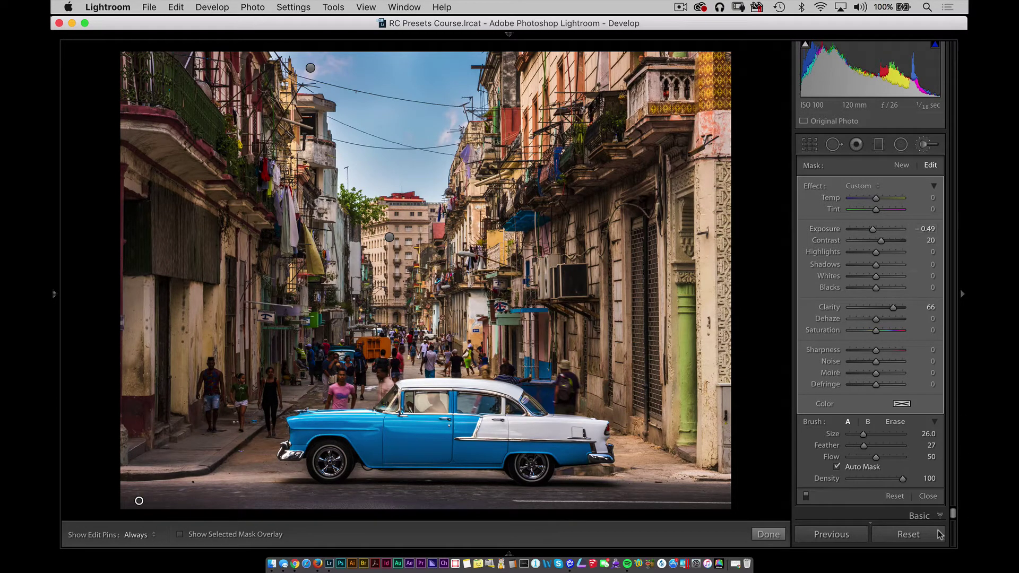
click(906, 536)
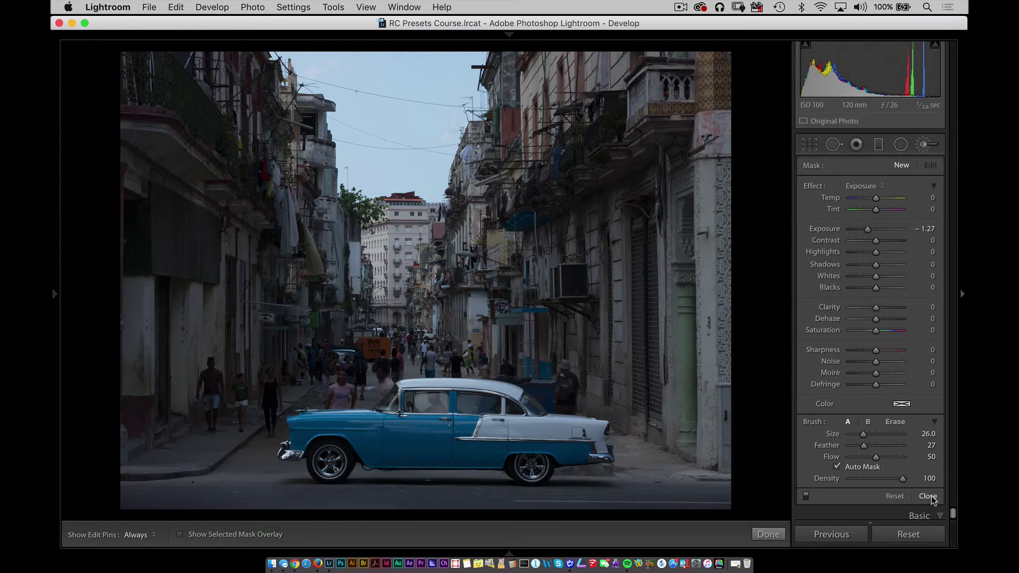
key(super+z)
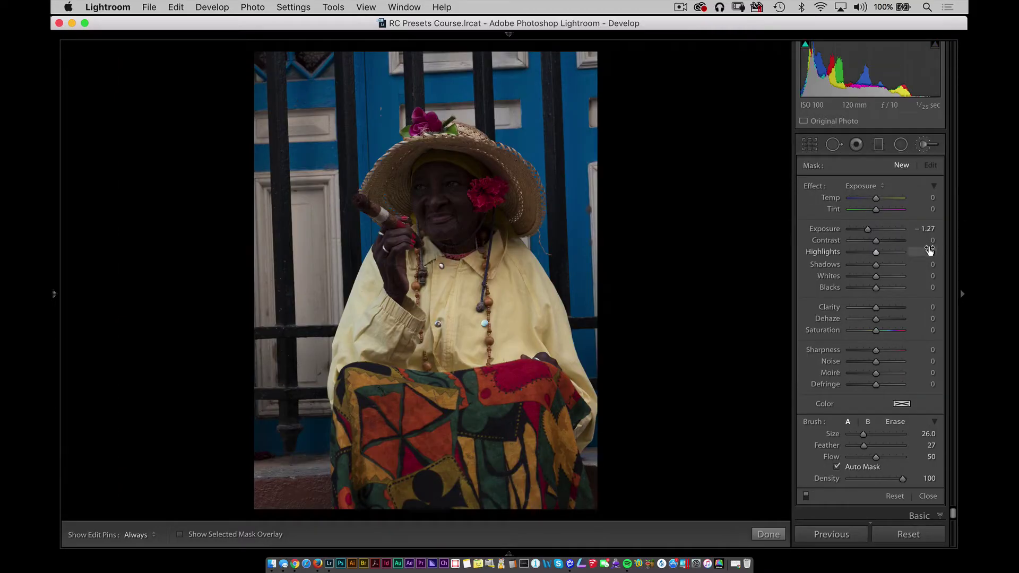
Straighten the portrait of the woman in the straw hat by about 1.8°, fine-tune the rotation with the interface dimmed, and apply the crop
key(r)
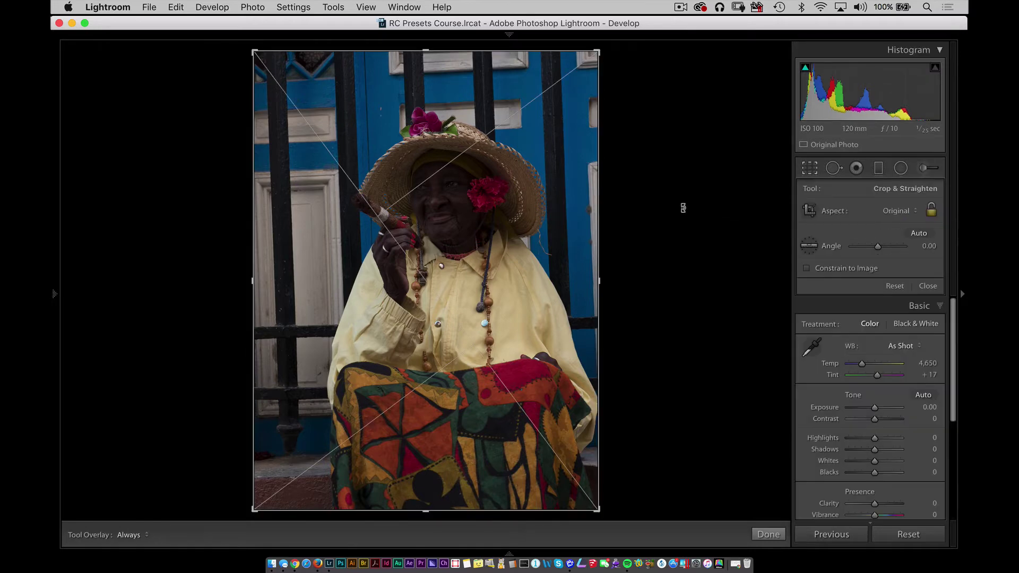
drag(620, 175, 621, 182)
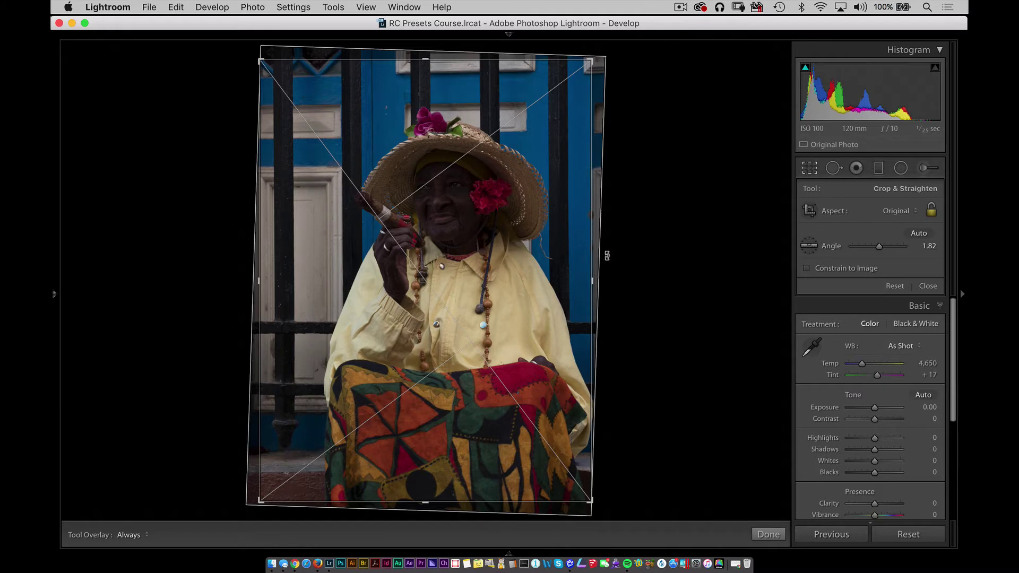
key(l)
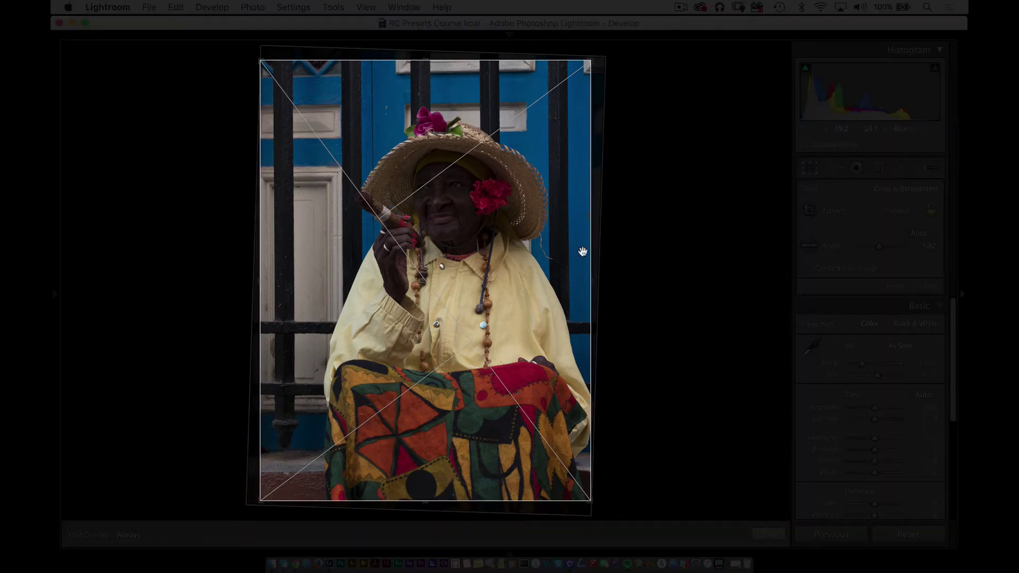
key(l)
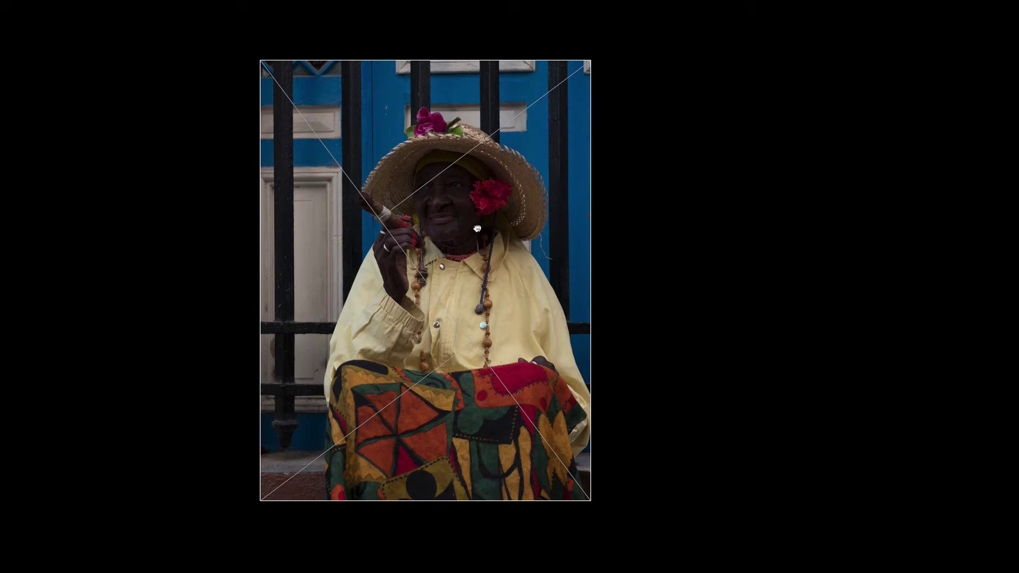
drag(595, 190, 598, 197)
key(Return)
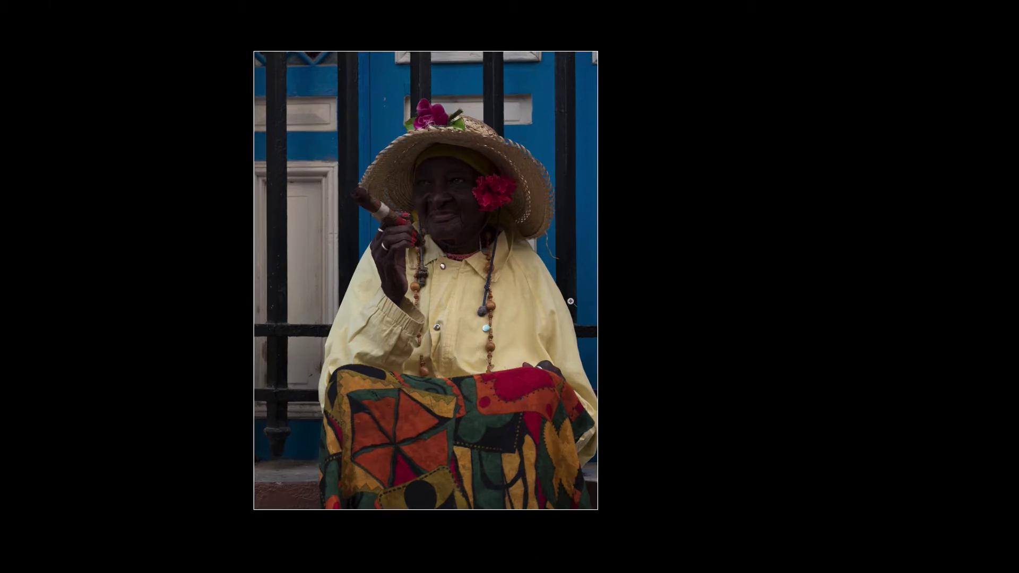
key(l)
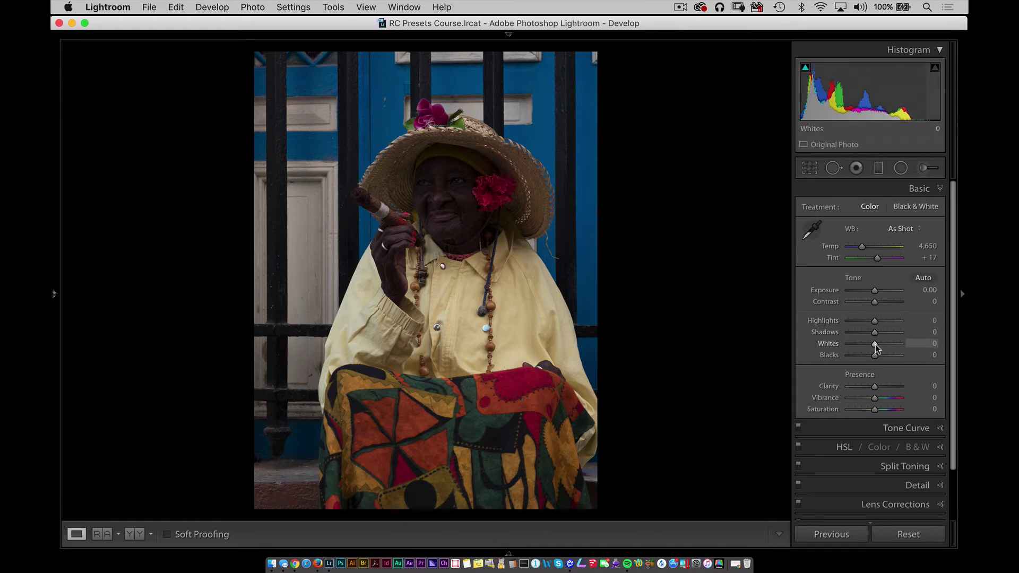
Brighten the portrait of the woman in the straw hat with Whites +80 and Shadows +46, and lower Highlights to −53
mouse_move(875, 345)
mouse_down()
mouse_move(894, 343)
mouse_move(887, 332)
mouse_up()
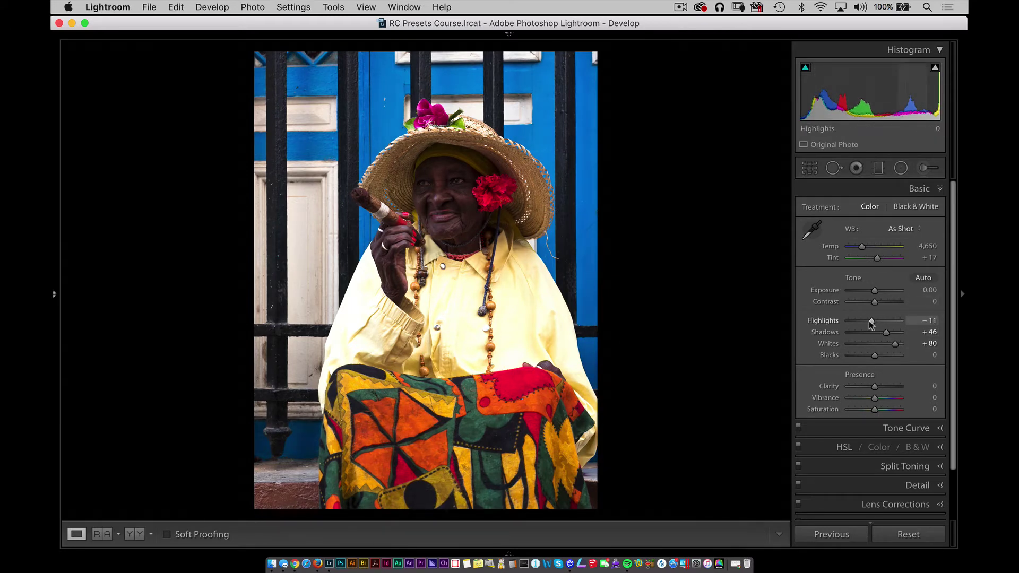
drag(871, 325, 867, 325)
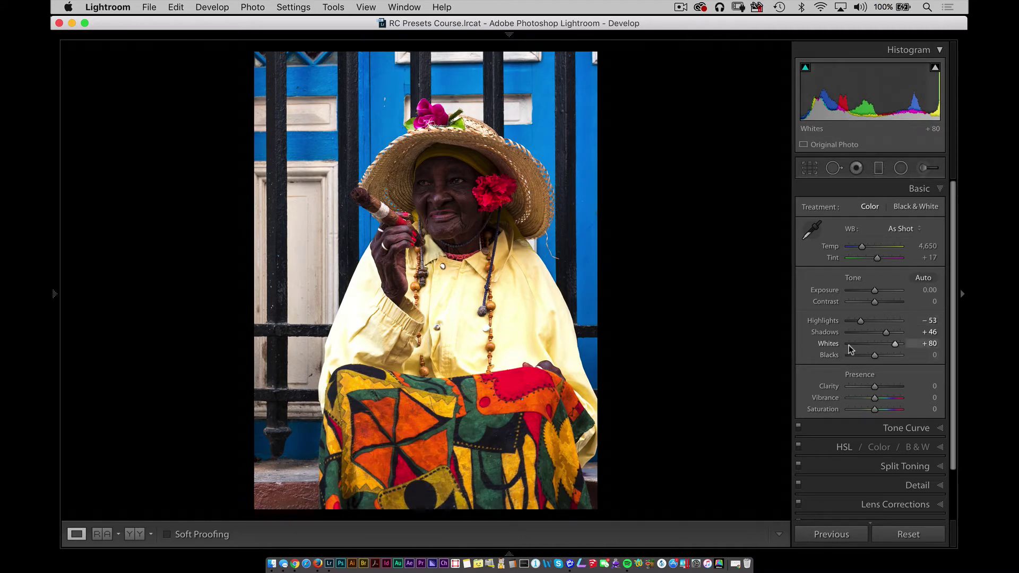
Paint an adjustment brush mask over the woman's face with Exposure 0.00 and Shadows 27
click(924, 170)
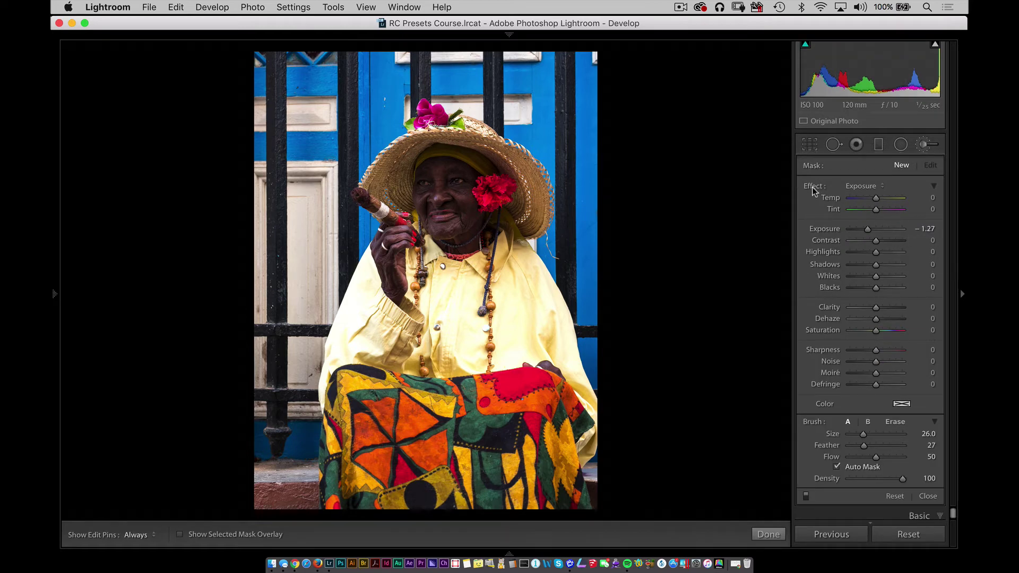
double_click(874, 229)
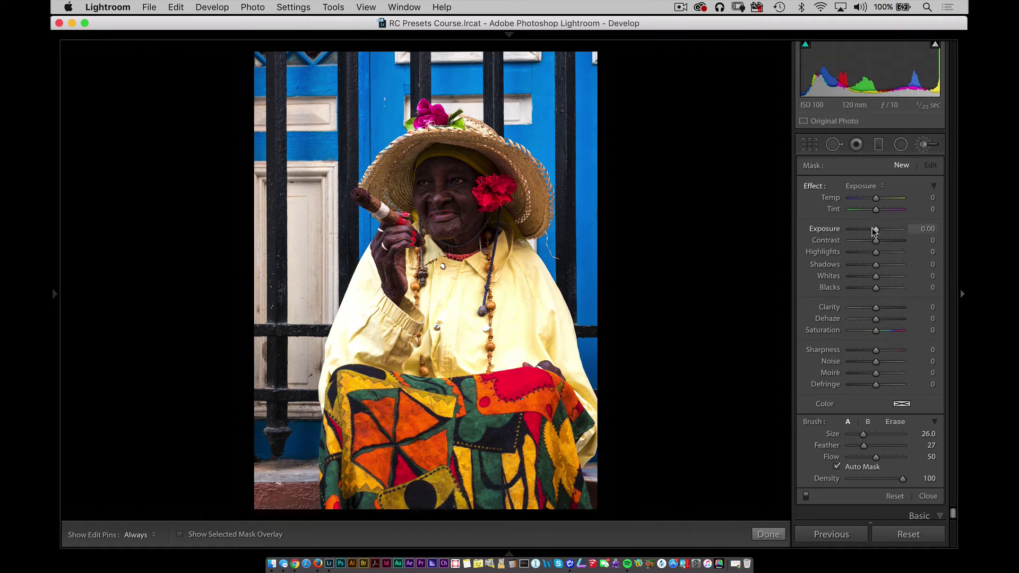
click(883, 265)
key(h)
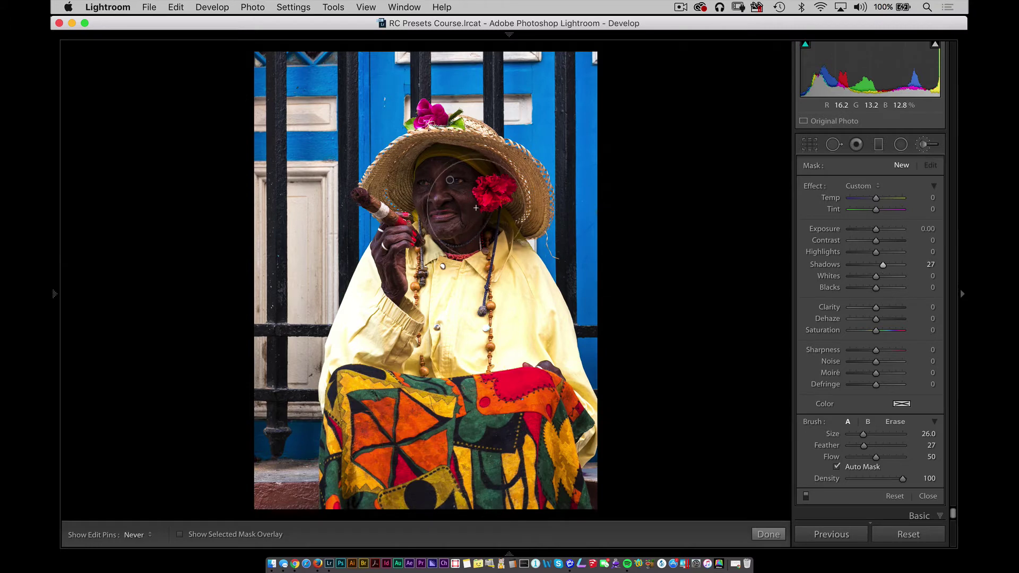
mouse_move(450, 180)
mouse_down()
mouse_move(435, 159)
mouse_move(478, 201)
mouse_move(451, 239)
mouse_up()
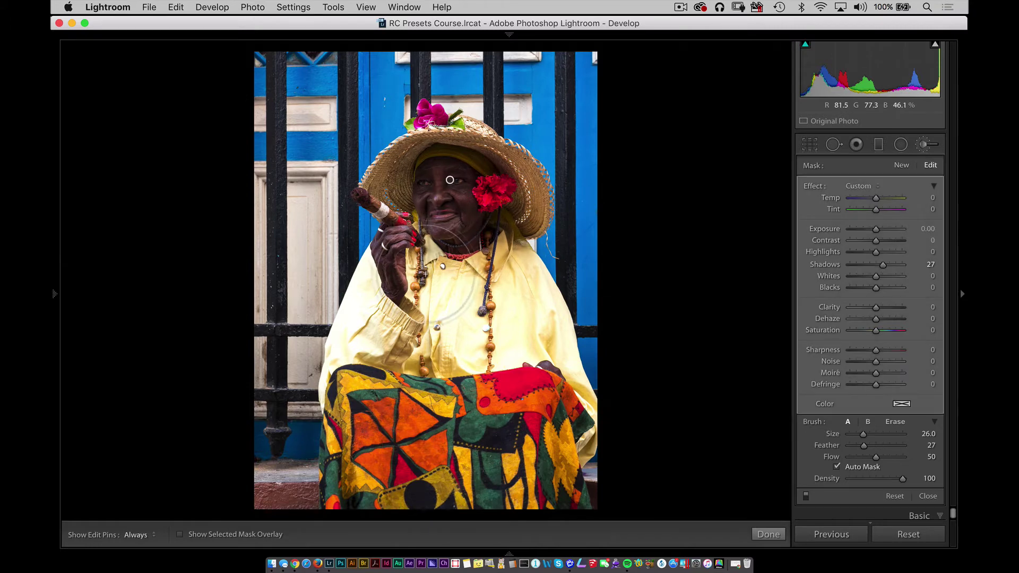
key(h)
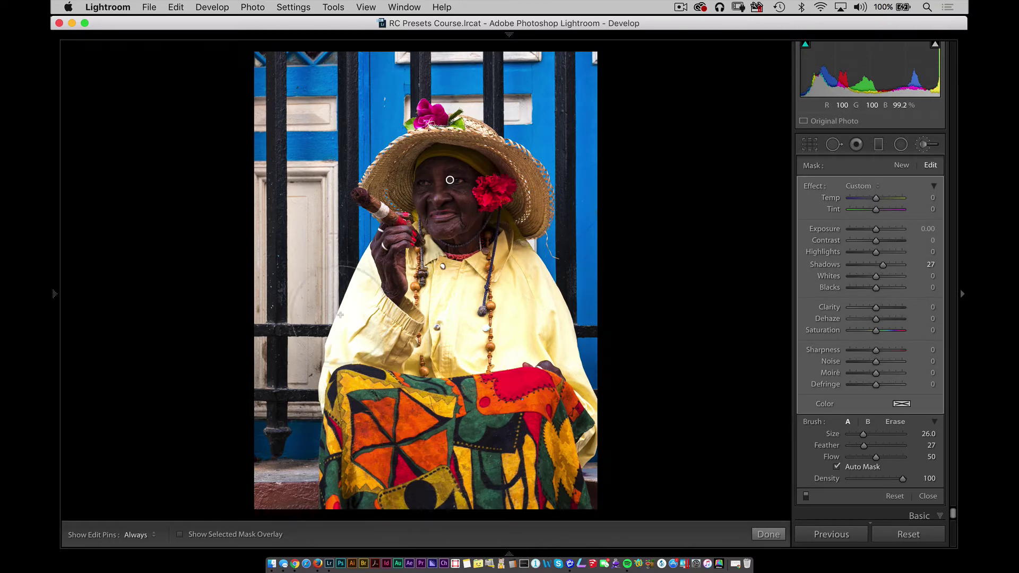
Paint a new brush mask over the woman's yellow jacket and darken it to Exposure −0.98
click(901, 166)
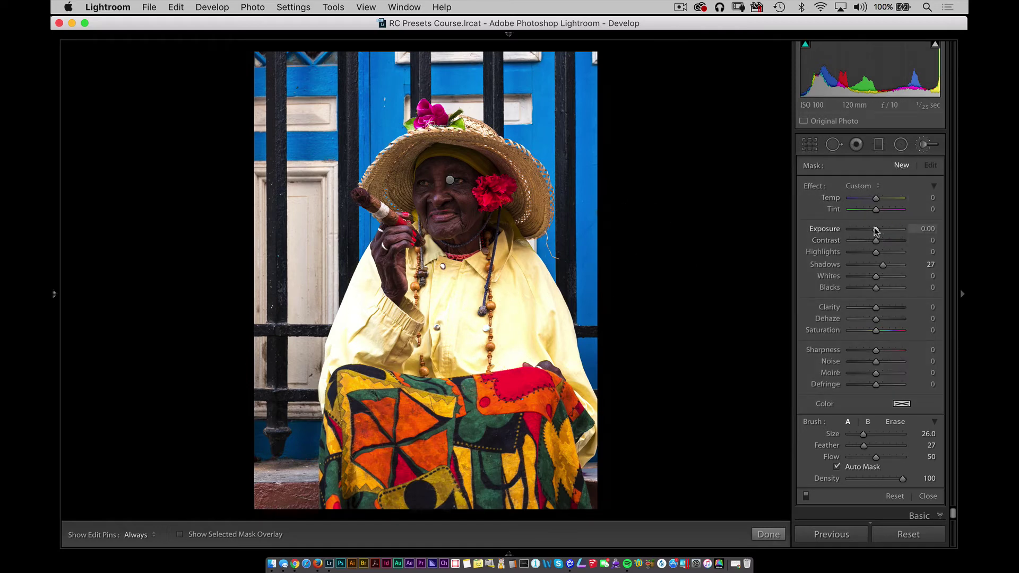
drag(873, 231, 871, 231)
key(h)
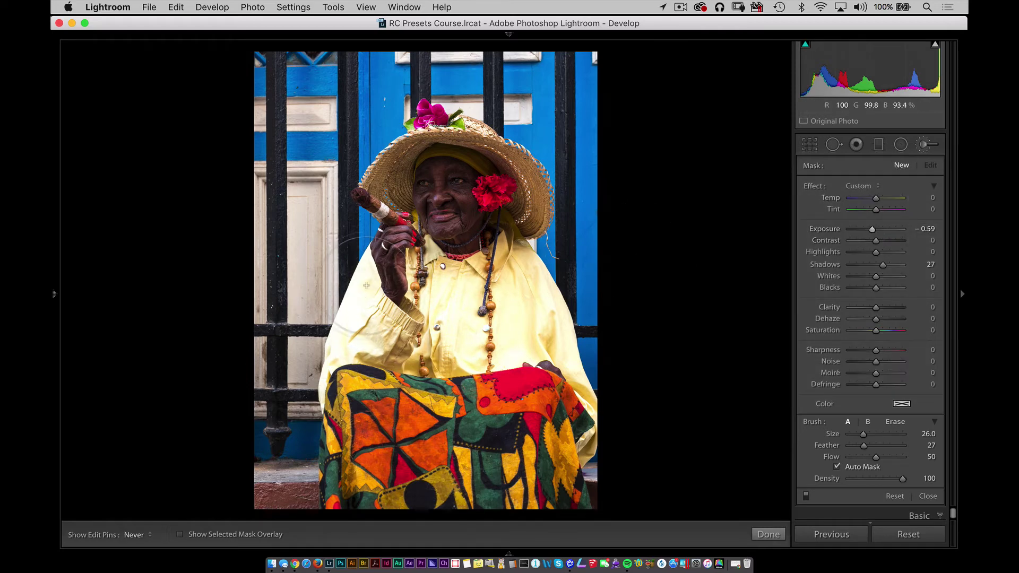
key(h)
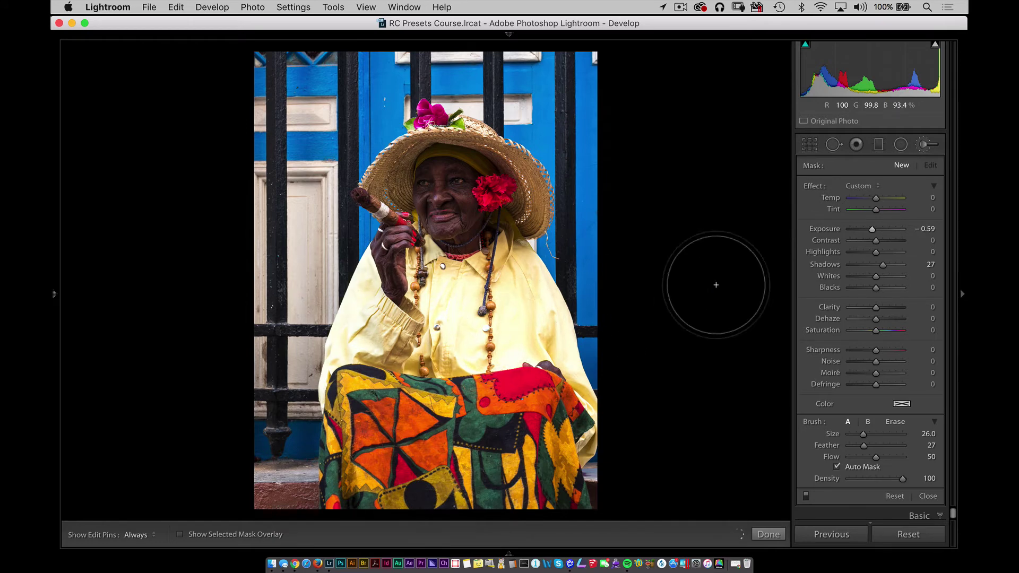
drag(871, 225, 867, 229)
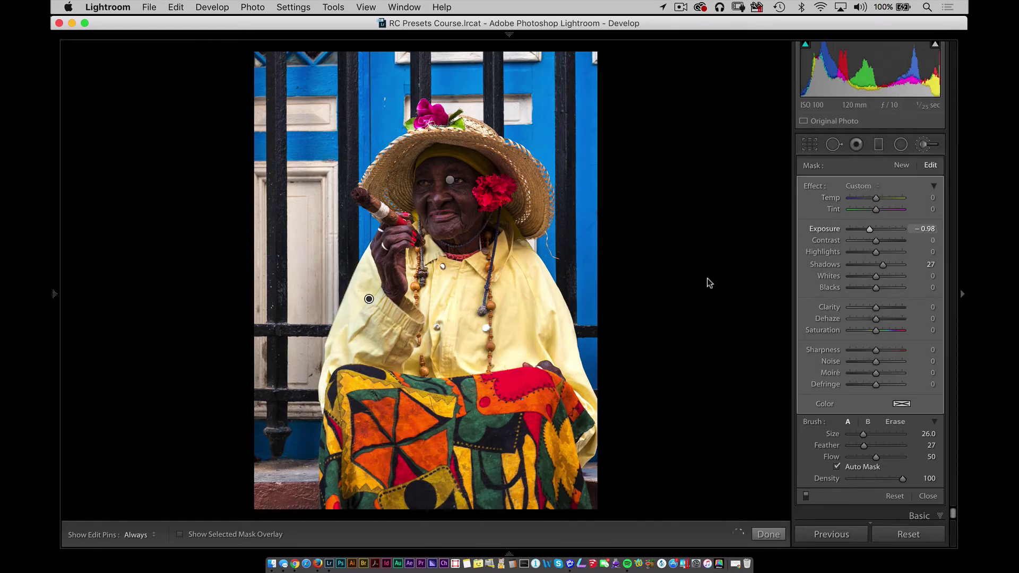
key(h)
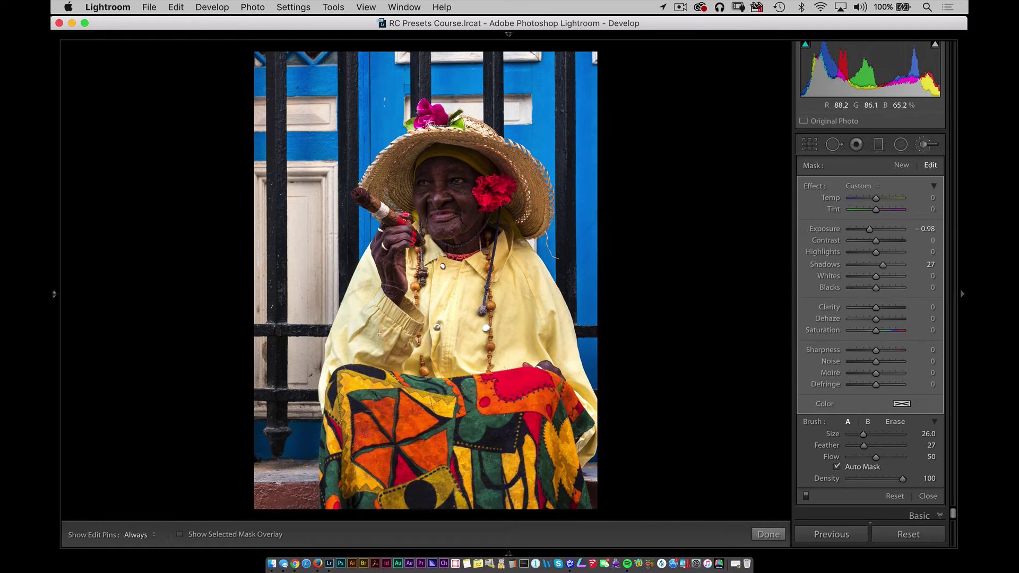
key(h)
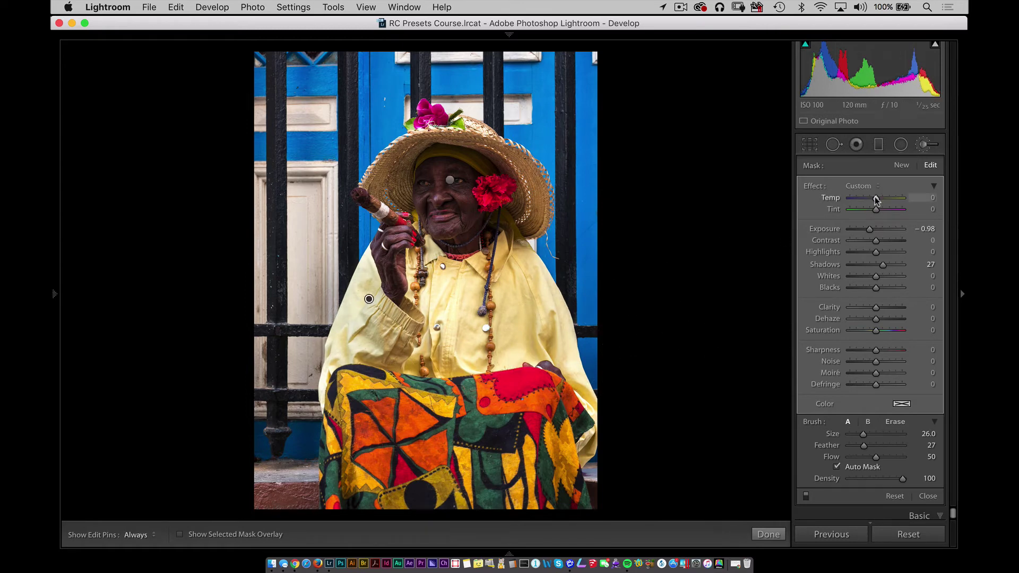
Set the jacket mask to Temp 12 and Highlights −24, and close the adjustment brush
drag(879, 200, 881, 200)
drag(873, 254, 869, 253)
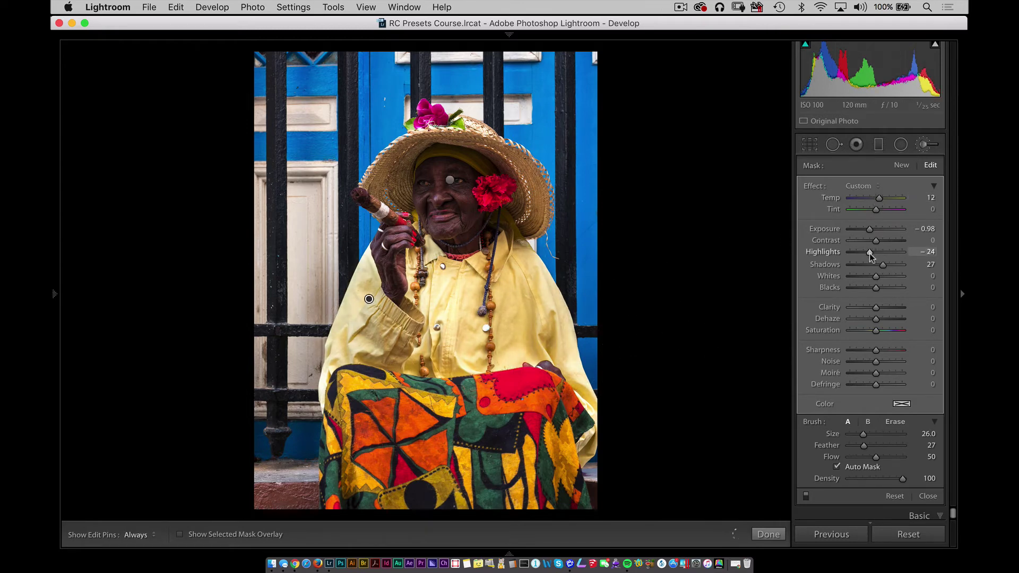
click(927, 496)
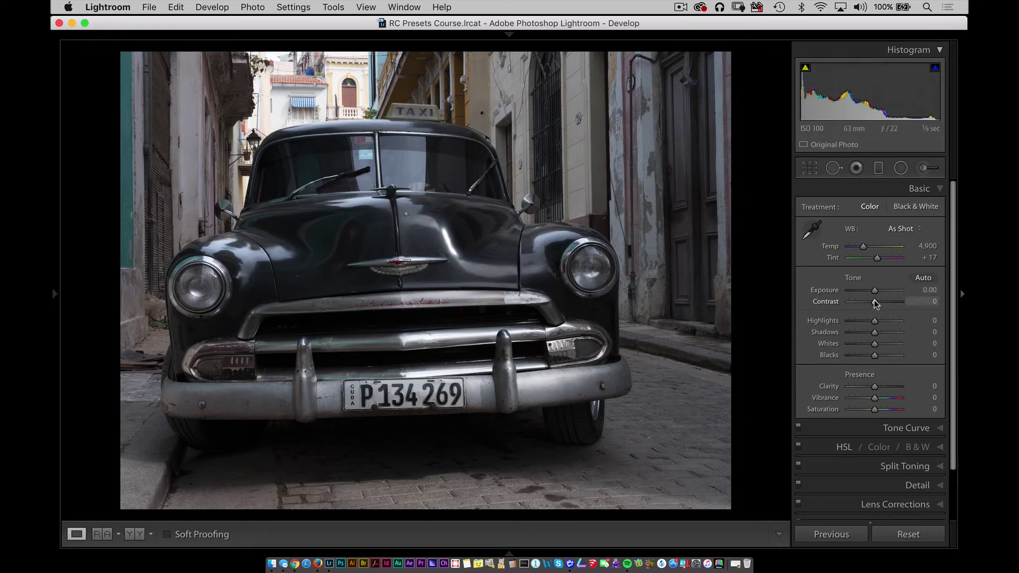
Set the black taxi photo to Exposure +0.30, Contrast +43, Vibrance +95, Highlights −33 and Whites +70
mouse_move(875, 302)
mouse_down()
mouse_move(886, 301)
mouse_move(877, 290)
mouse_up()
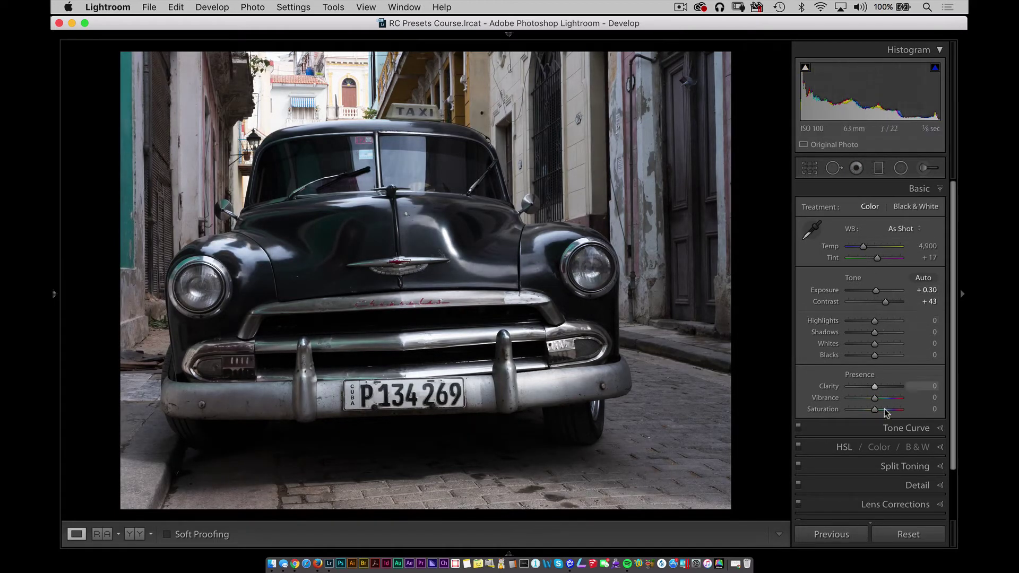
drag(891, 400, 898, 399)
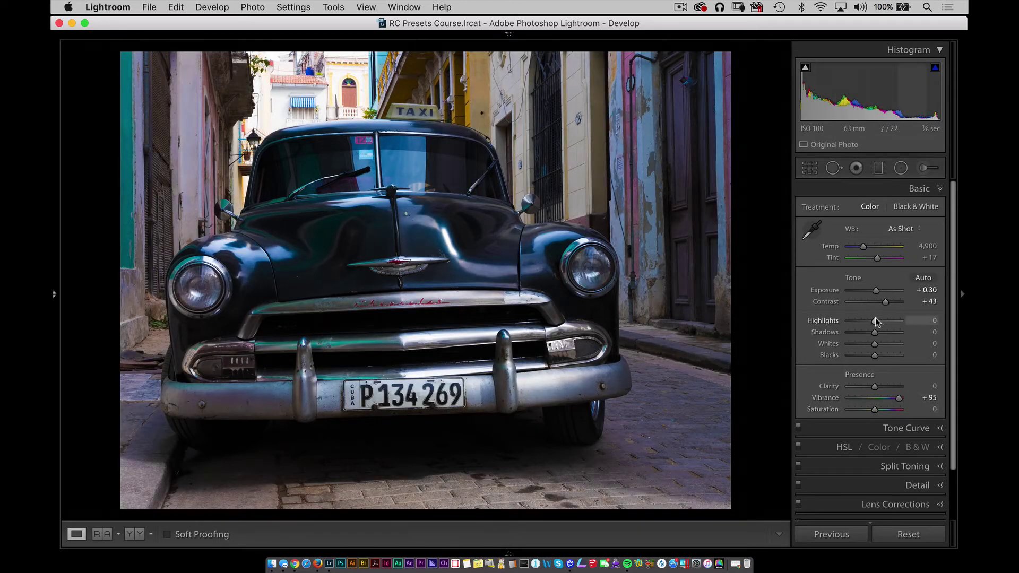
drag(874, 321, 892, 346)
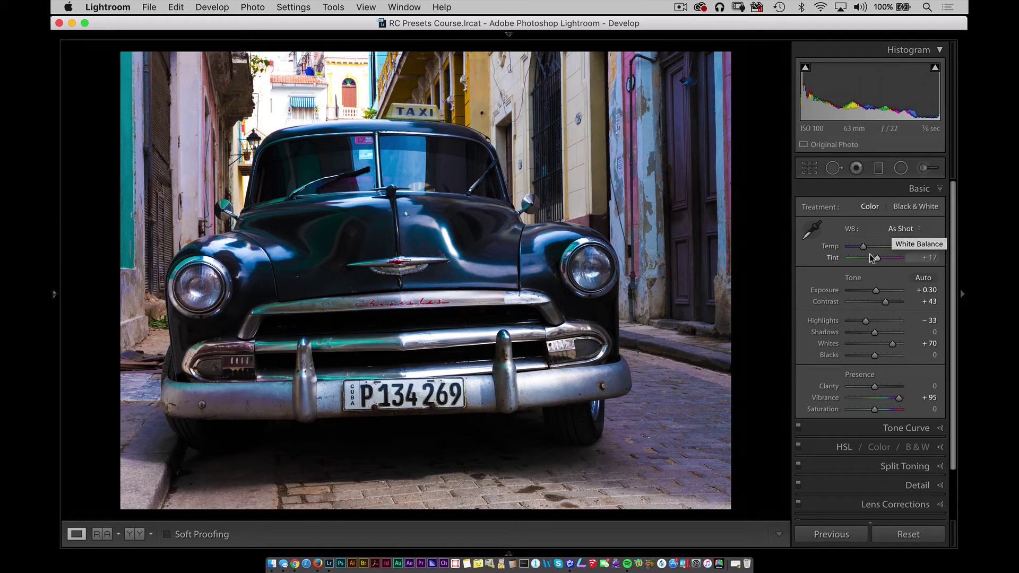
Warm the taxi photo's white balance to Temp 5,827 with Tint +17, and adjust the Blacks
drag(863, 248, 876, 259)
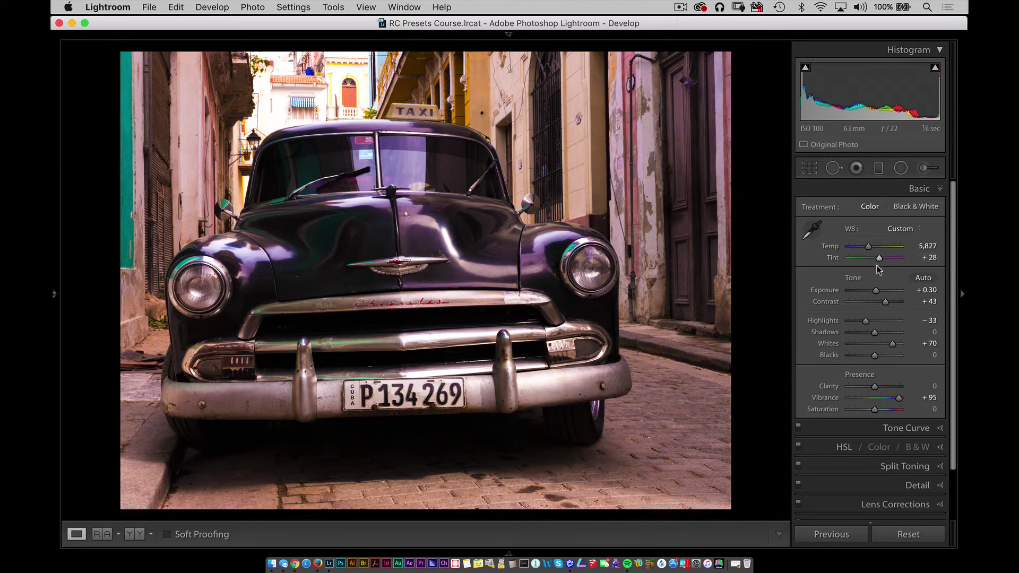
drag(868, 245, 875, 259)
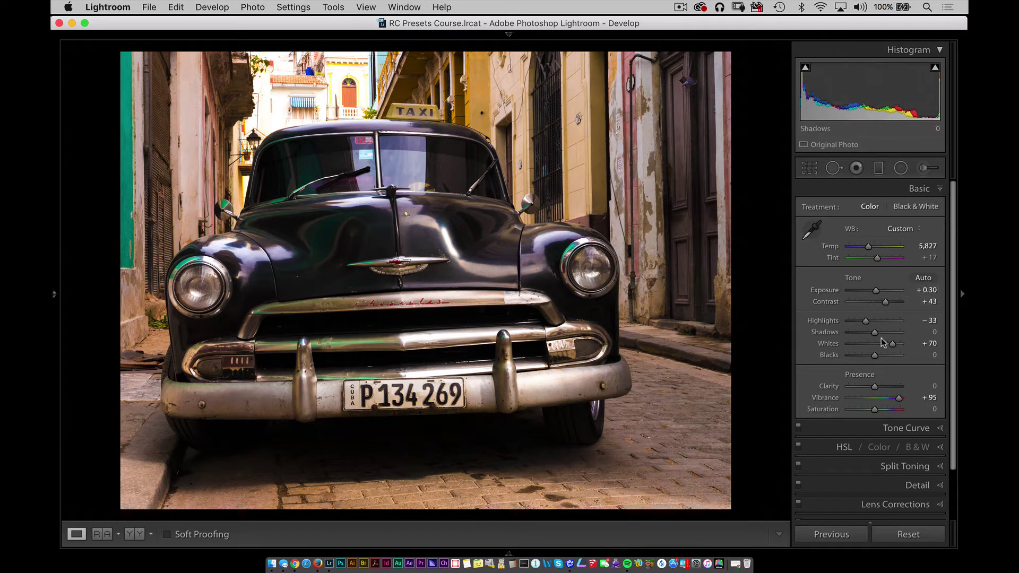
drag(870, 358, 877, 358)
Paint a size 33 brush mask over the cobblestone street and sidewalk, set to Temp −17, Exposure −0.78 and Contrast 15
click(928, 167)
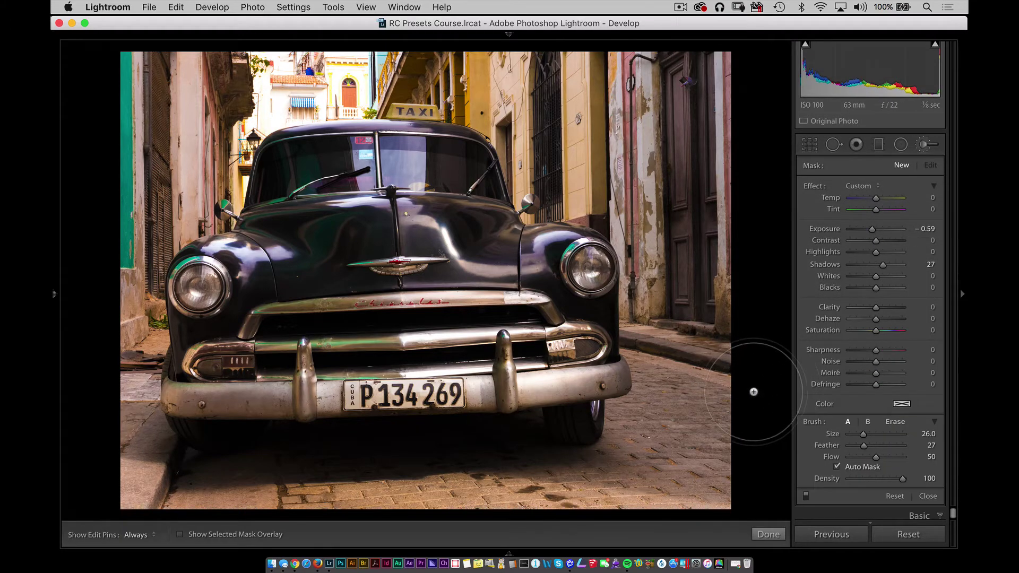
scroll(745, 393, up, 3)
key(h)
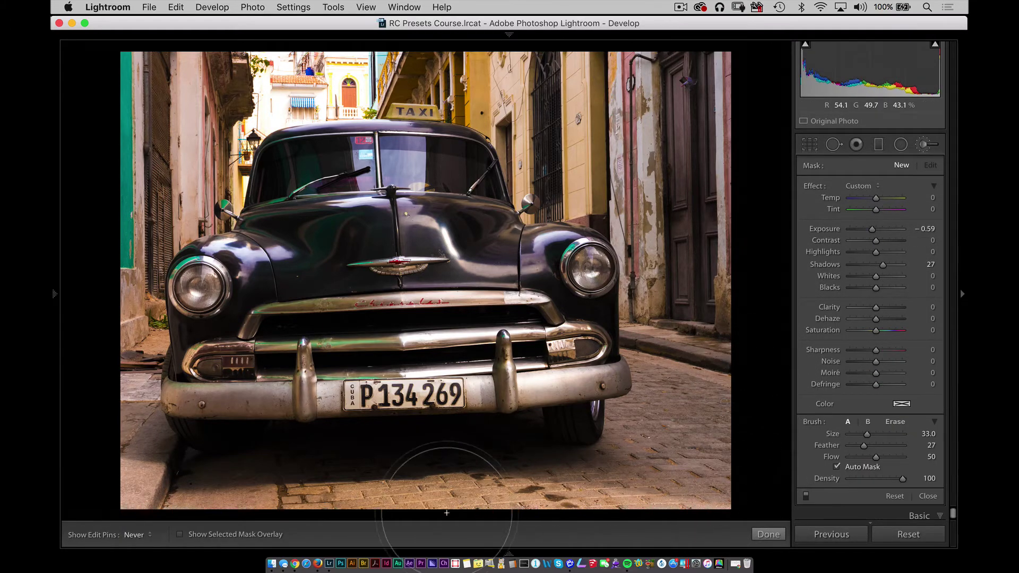
scroll(675, 500, up, 1)
mouse_move(674, 500)
mouse_down()
mouse_move(239, 501)
mouse_move(103, 432)
mouse_up()
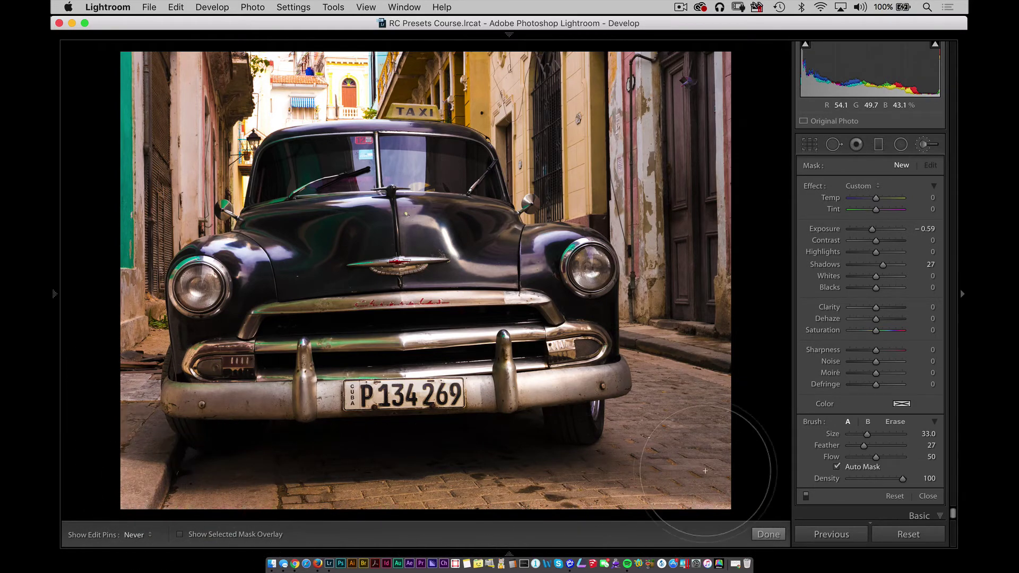
mouse_move(693, 454)
mouse_down()
mouse_move(320, 487)
mouse_move(102, 468)
mouse_up()
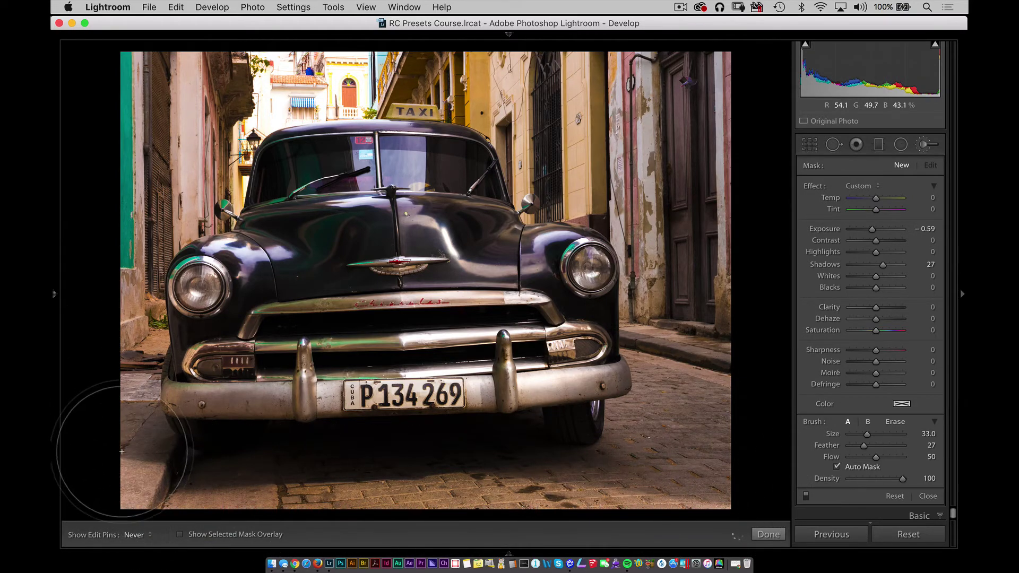
key(h)
key(h)
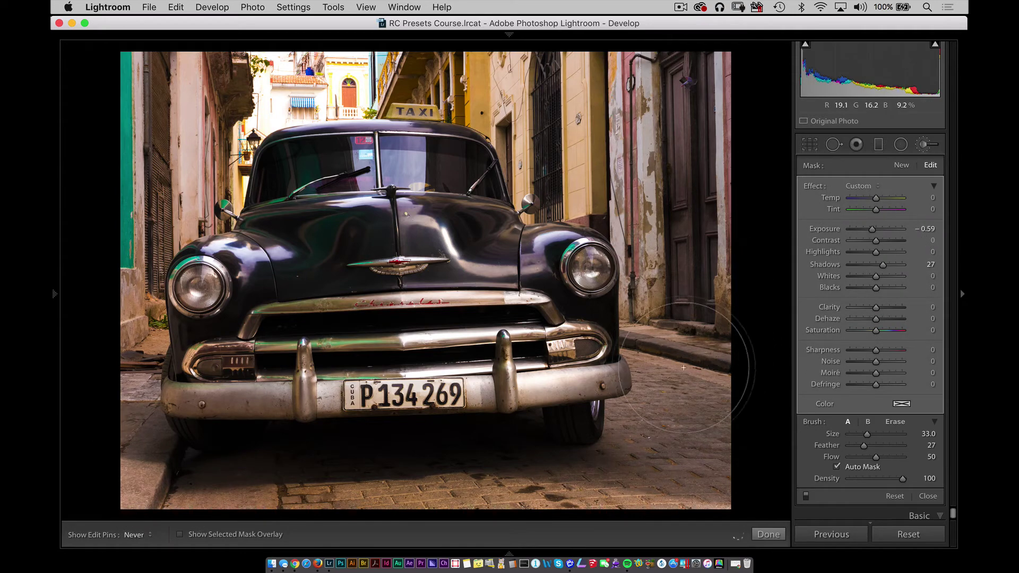
key(h)
drag(871, 228, 871, 199)
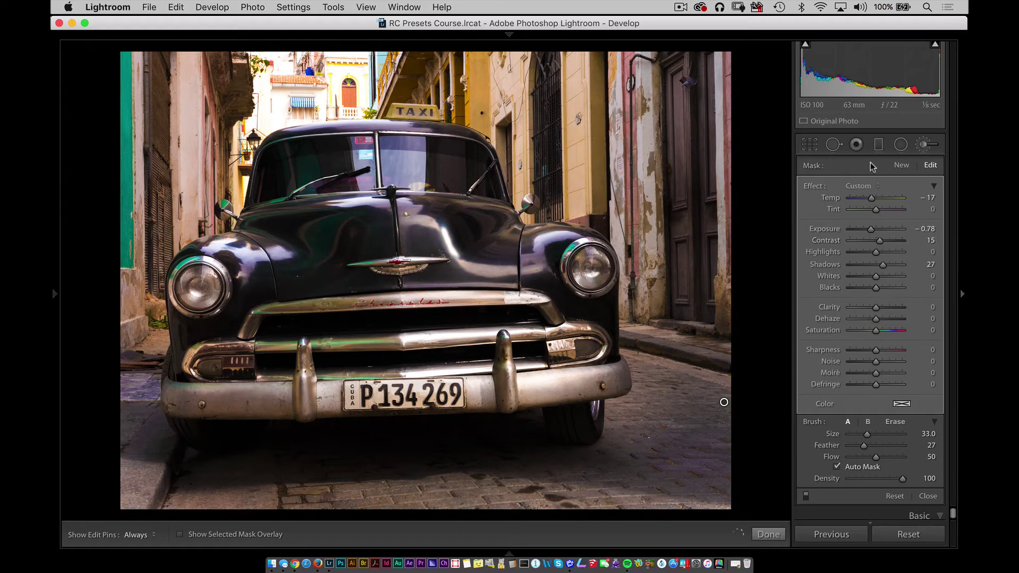
Create a new brush mask with Shadows 0 and Exposure −0.88, and paint it over the buildings on both sides of the taxi
click(906, 165)
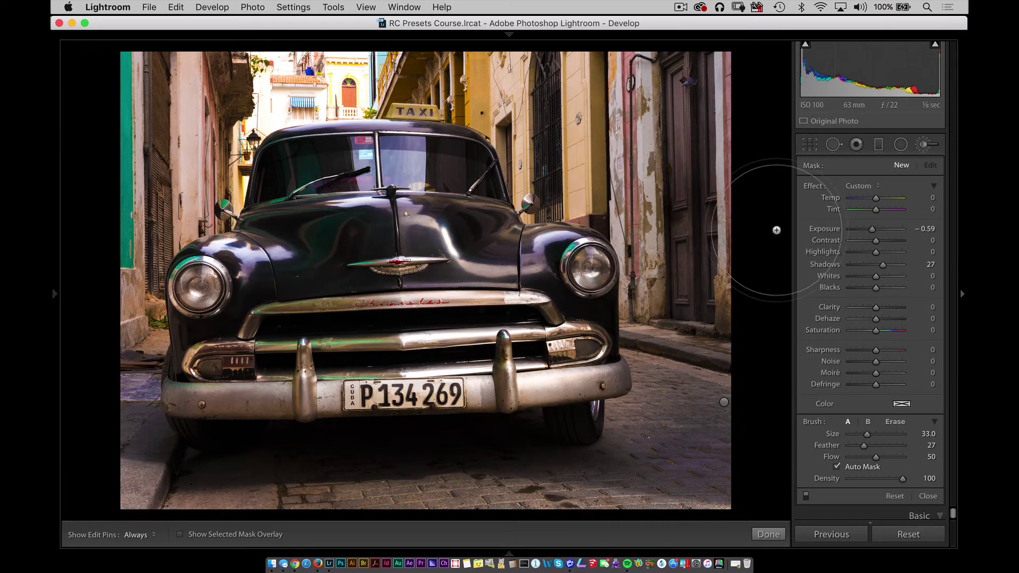
double_click(814, 186)
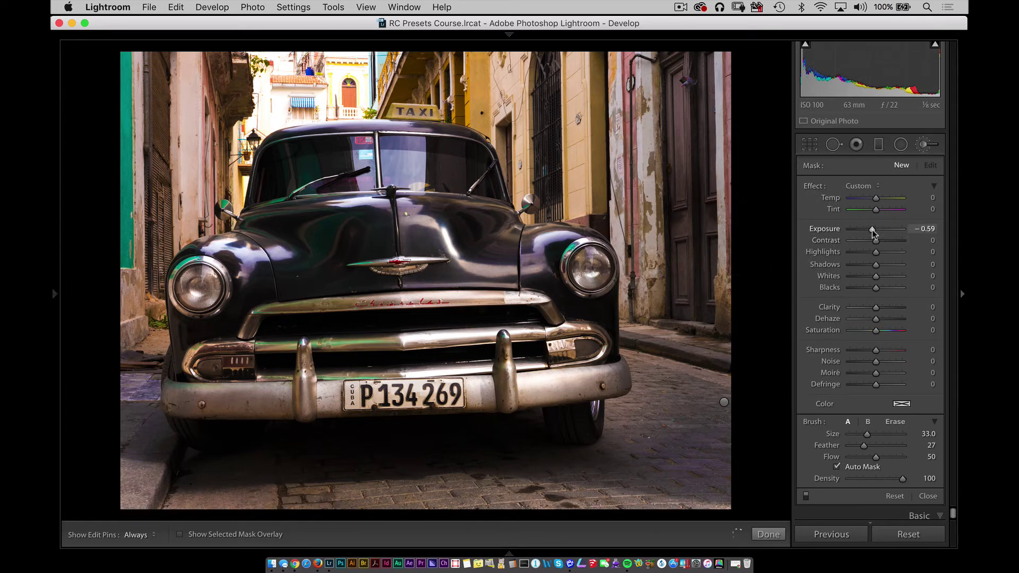
drag(872, 228, 869, 229)
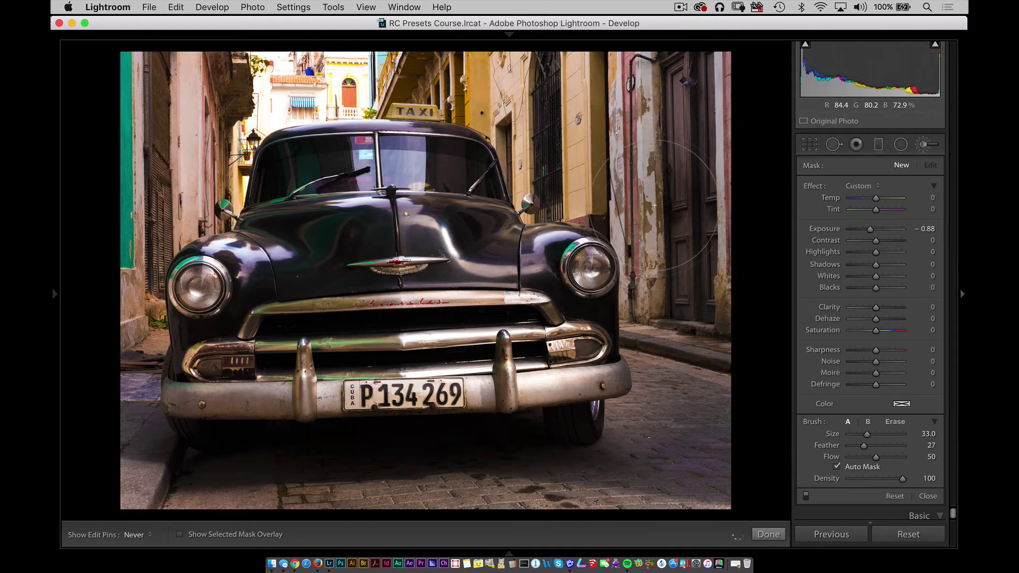
drag(497, 41, 278, 62)
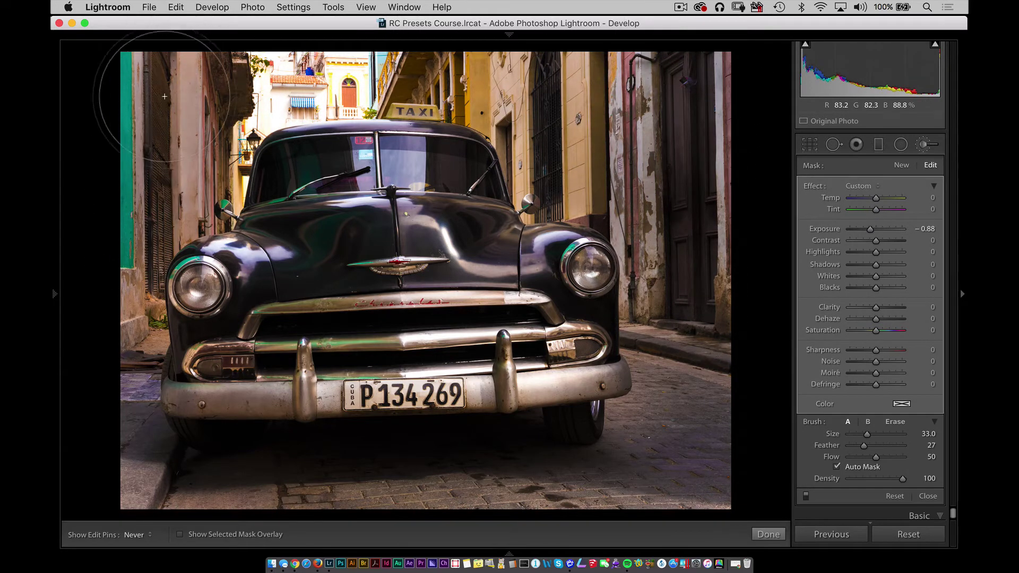
key(h)
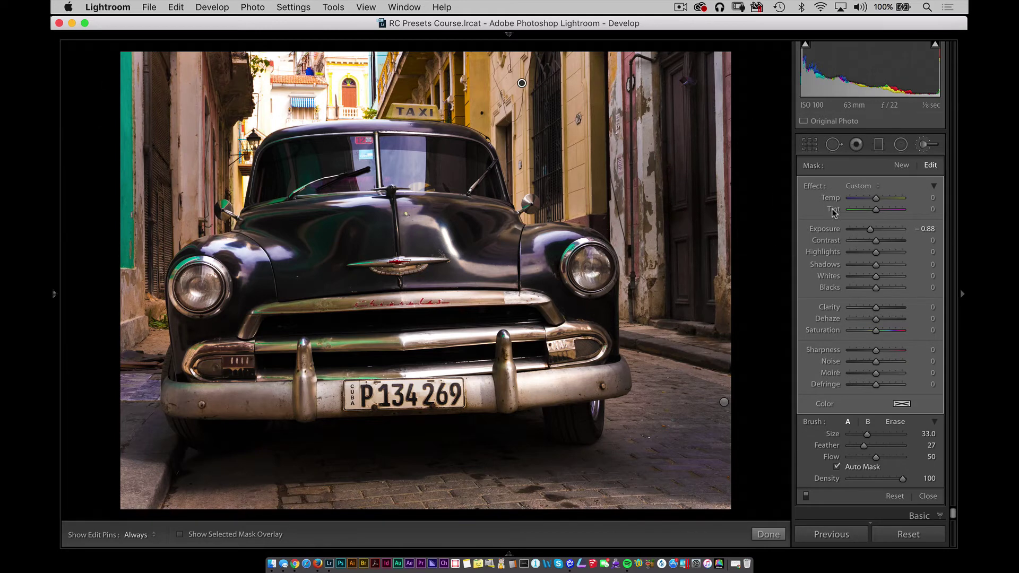
Create another brush mask with Exposure −1.27 and paint it over the bright distant buildings behind the taxi
click(896, 167)
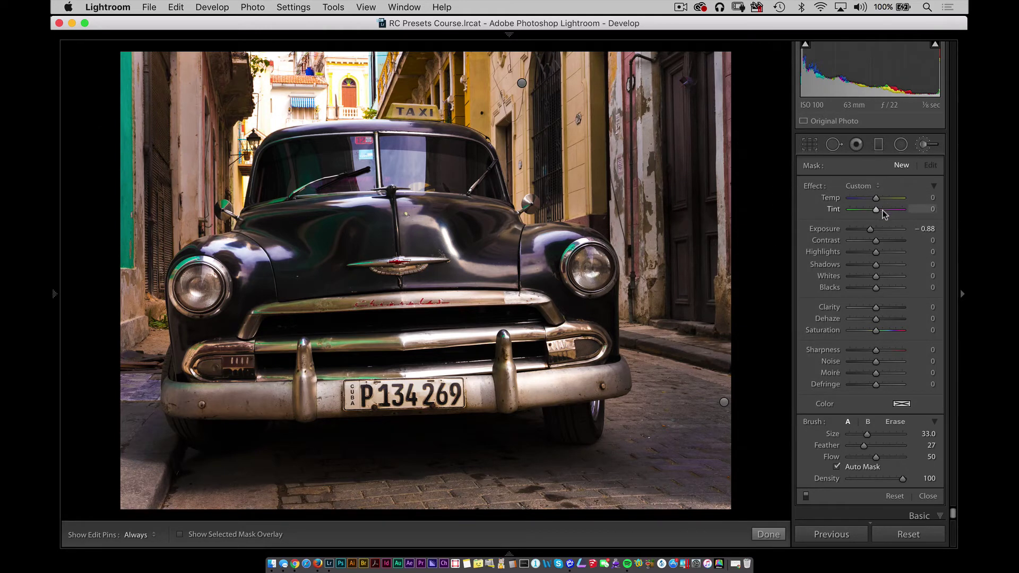
drag(870, 230, 868, 229)
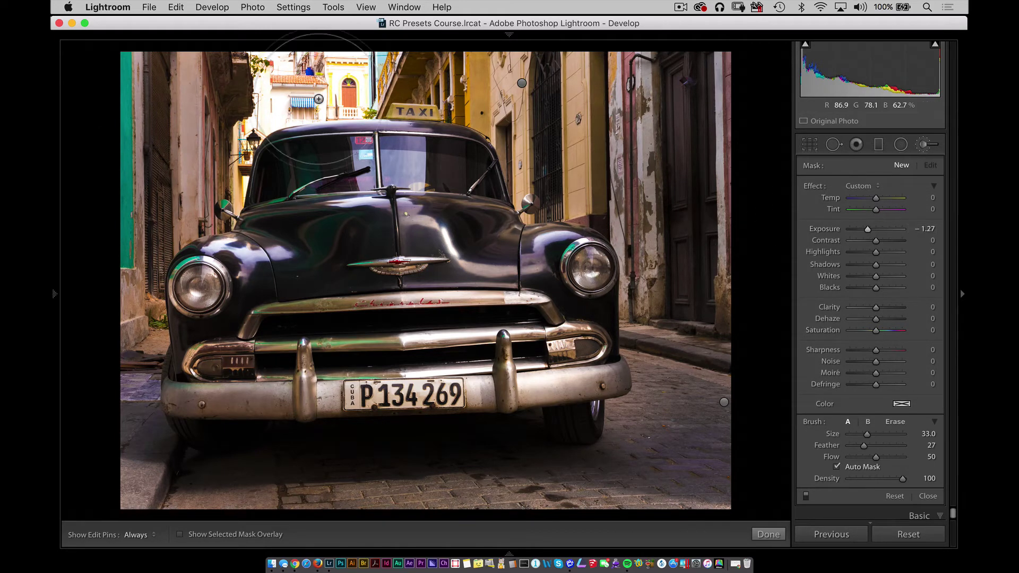
key(h)
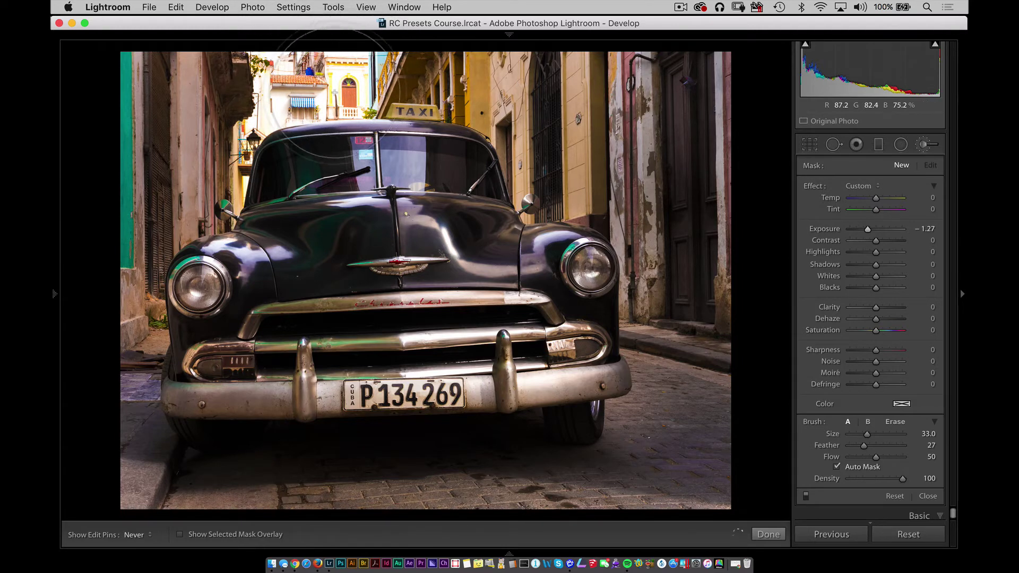
mouse_move(283, 59)
mouse_down()
mouse_move(318, 67)
mouse_move(351, 101)
mouse_up()
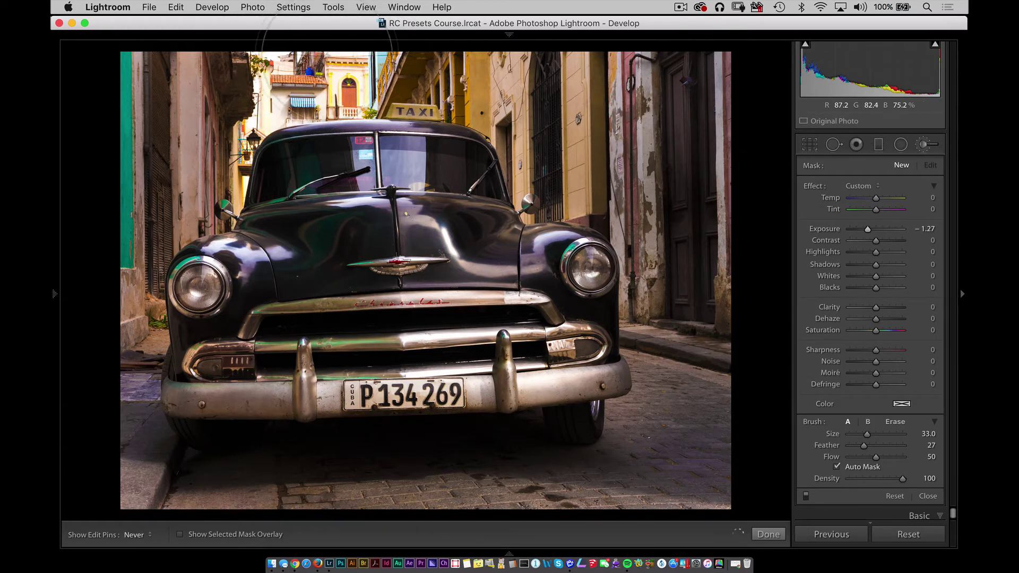
Try a Clarity of 66 on the brush mask over the distant buildings and reset it to 0
key(h)
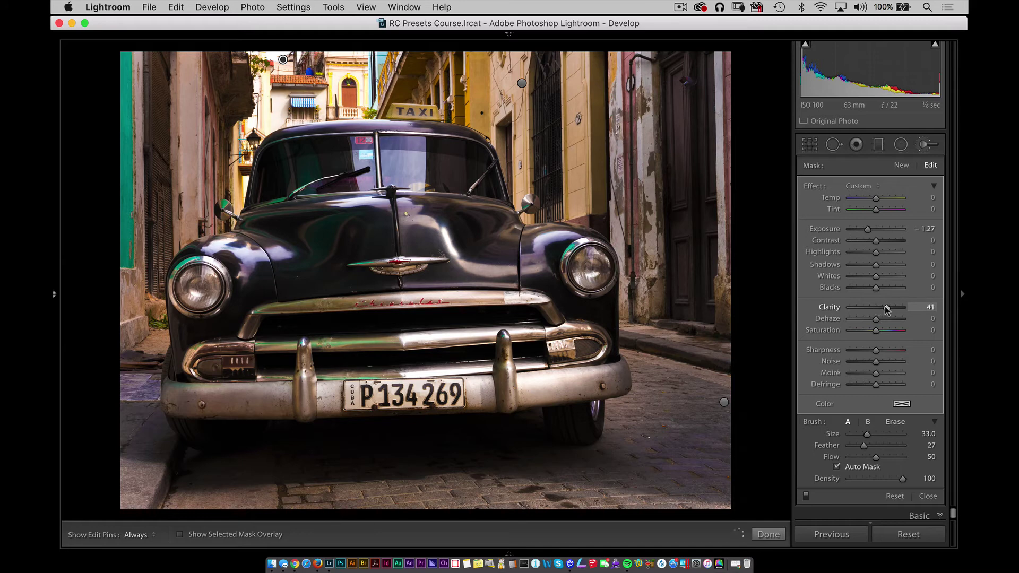
drag(886, 310, 890, 306)
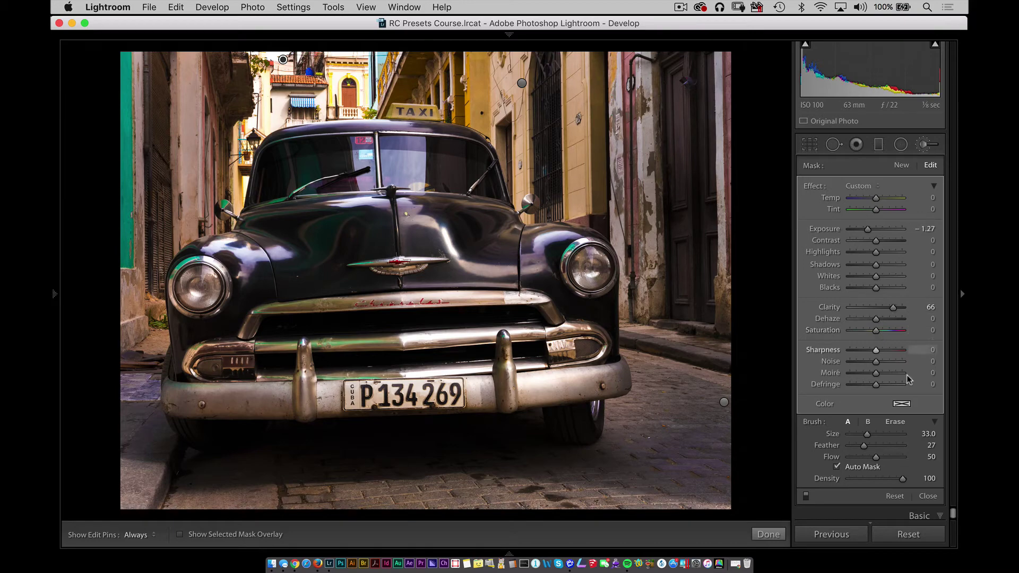
double_click(894, 307)
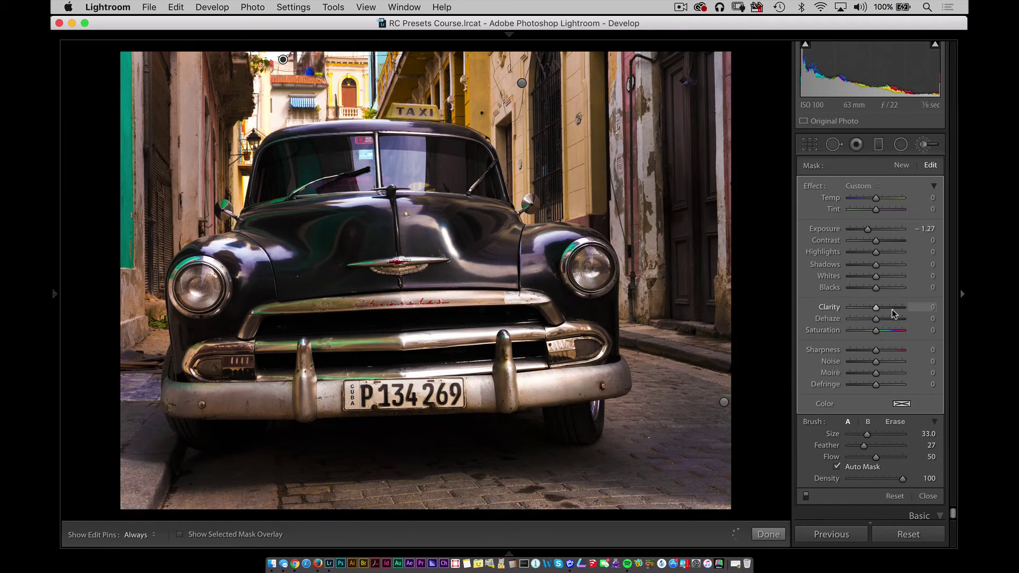
Finish the brush edits and adjust the whole taxi photo with Clarity +41, a higher sharpening Amount and Temp 5,457
click(925, 146)
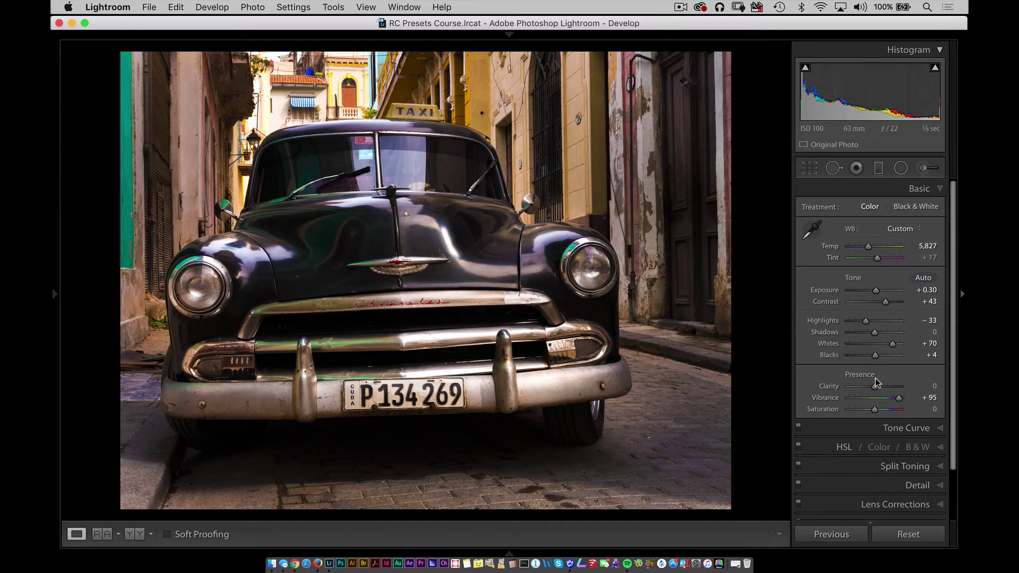
drag(876, 384, 883, 390)
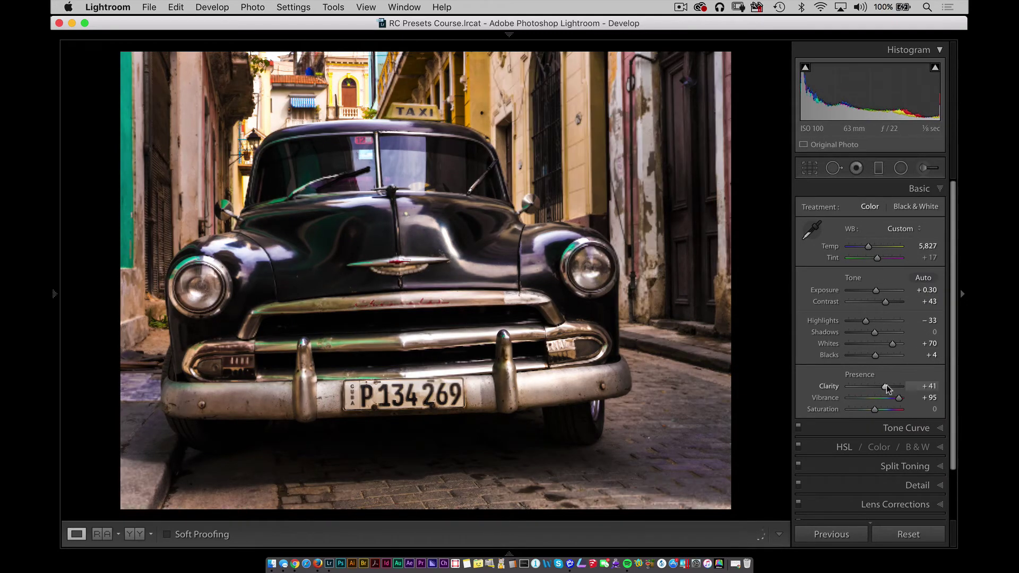
click(916, 484)
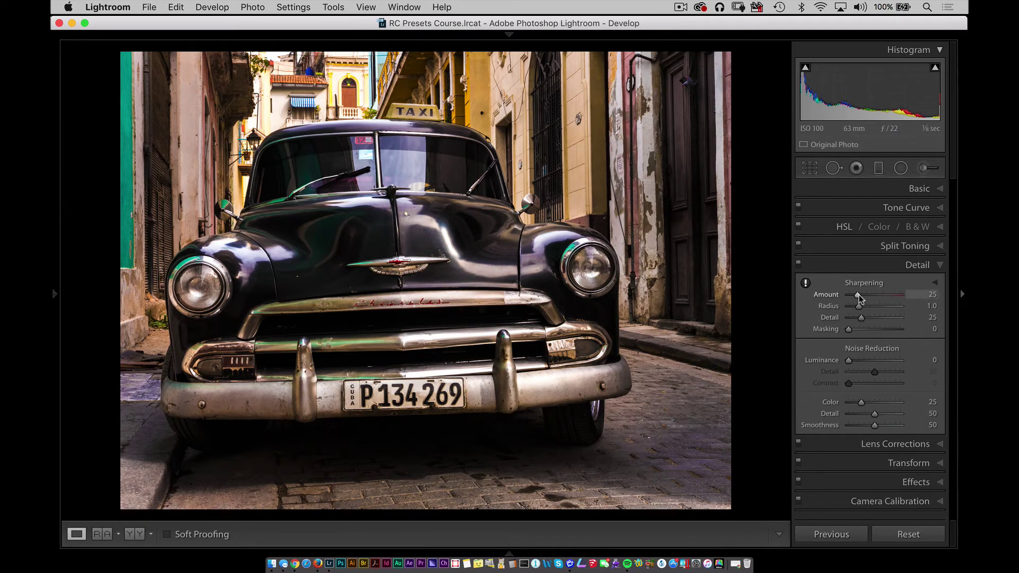
drag(858, 295, 877, 296)
click(919, 188)
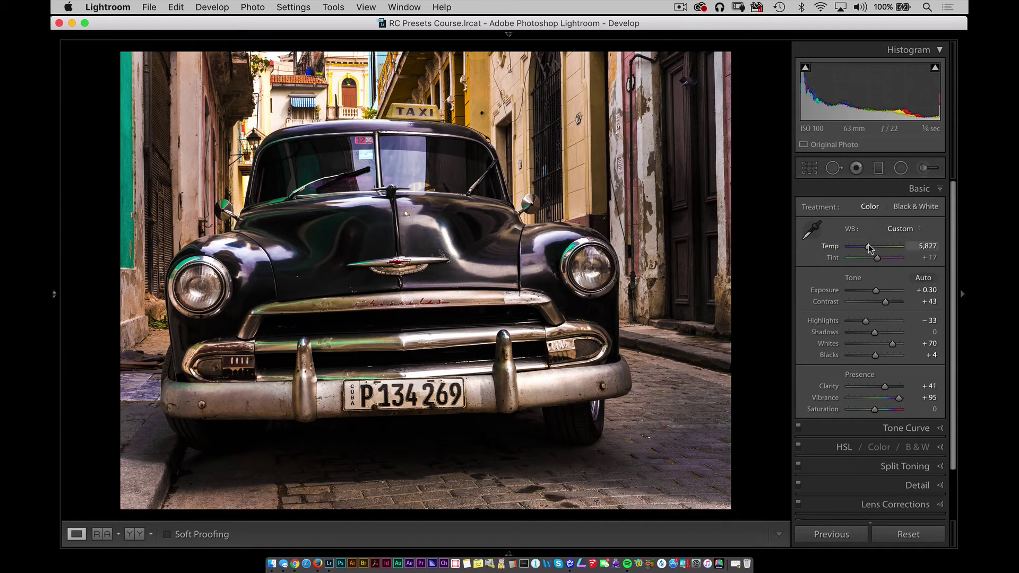
drag(869, 248, 867, 248)
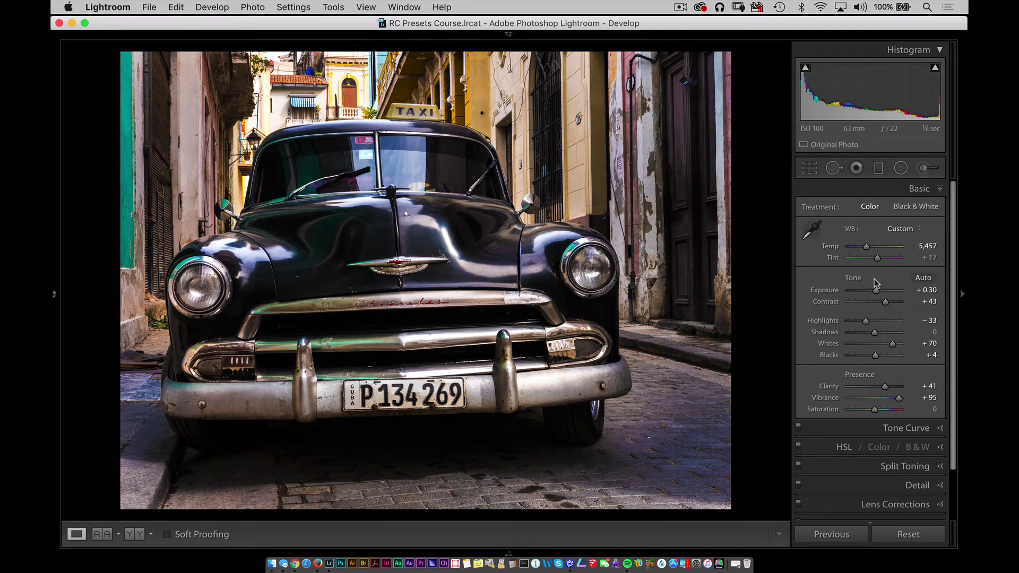
Reset all of the taxi photo's settings to compare with the unedited version, and undo the reset
click(902, 534)
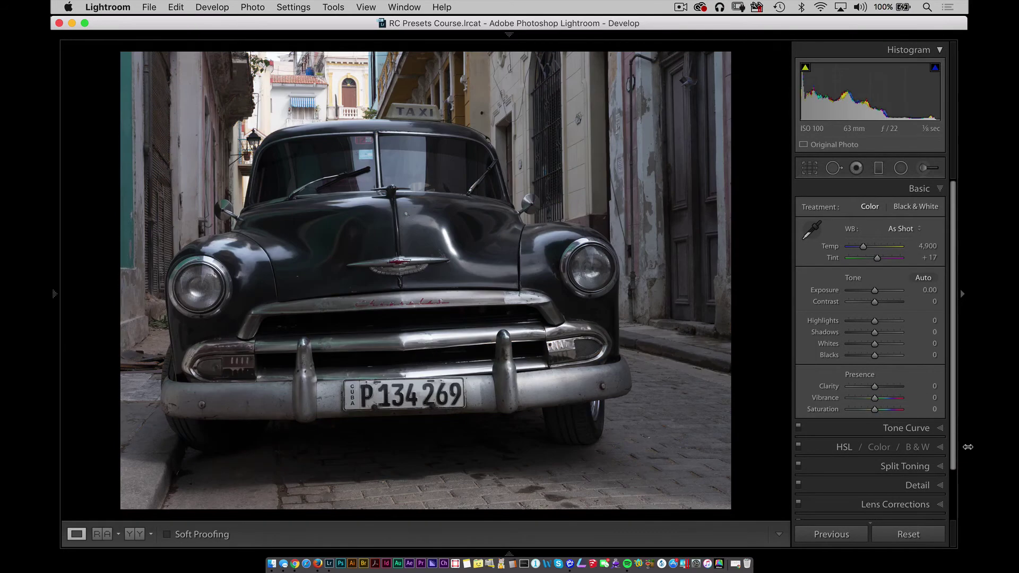
key(cmd+z)
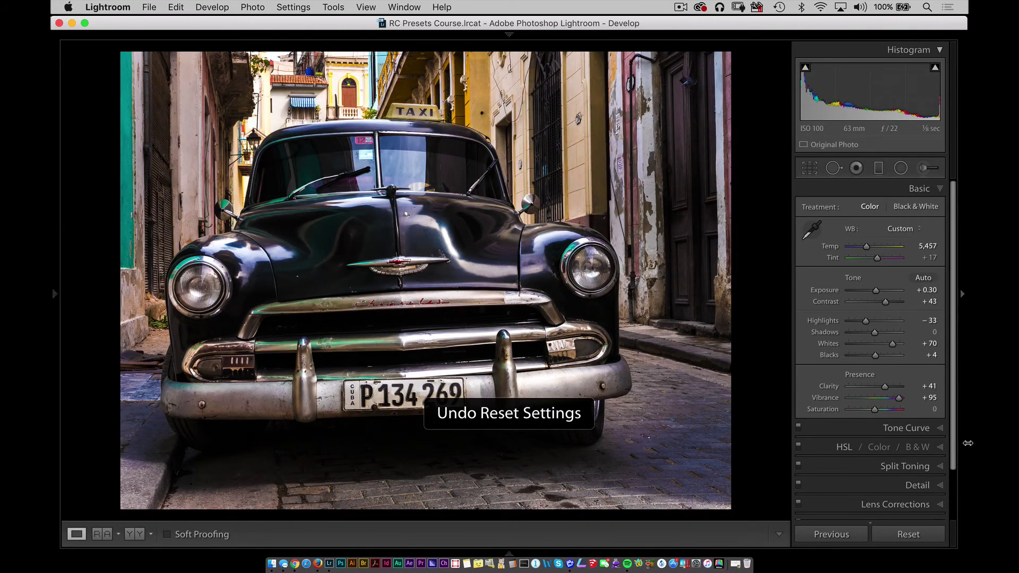
Open the teal car with the white roof and set Contrast +43, Shadows +83, Whites +68, Vibrance +48 and Clarity +46
key(g)
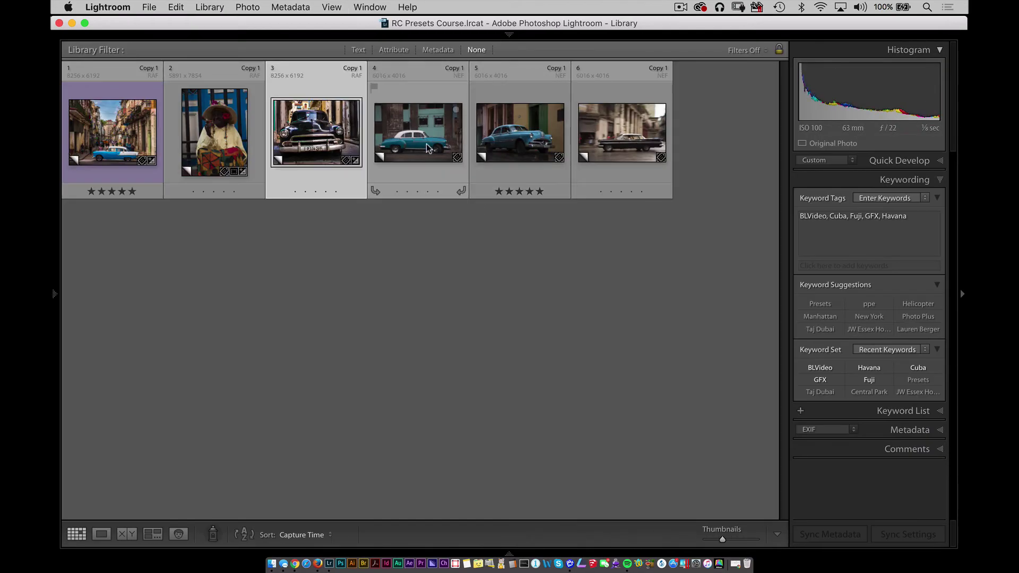
double_click(411, 135)
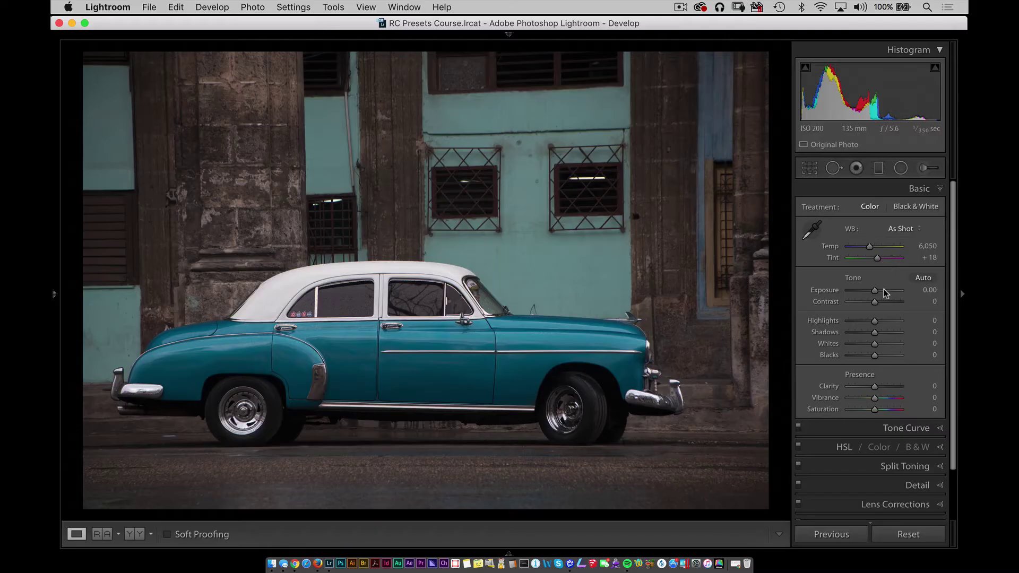
drag(876, 348, 887, 345)
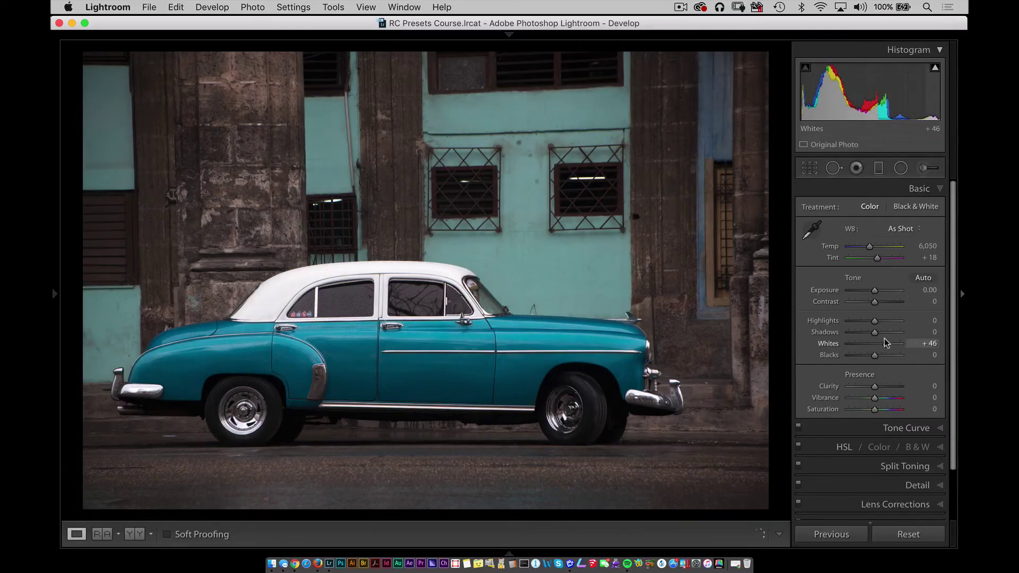
drag(874, 302, 896, 332)
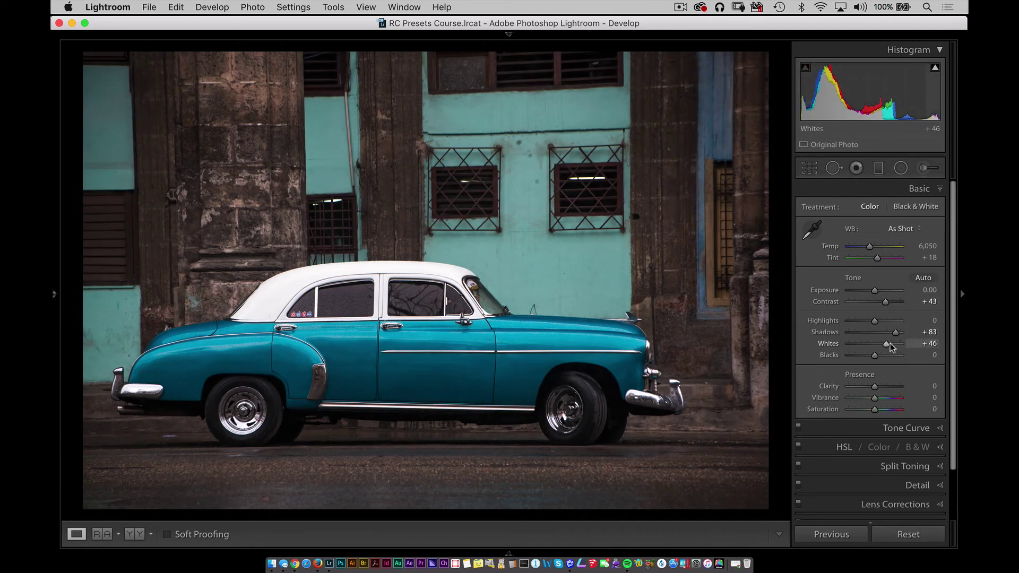
drag(885, 344, 891, 345)
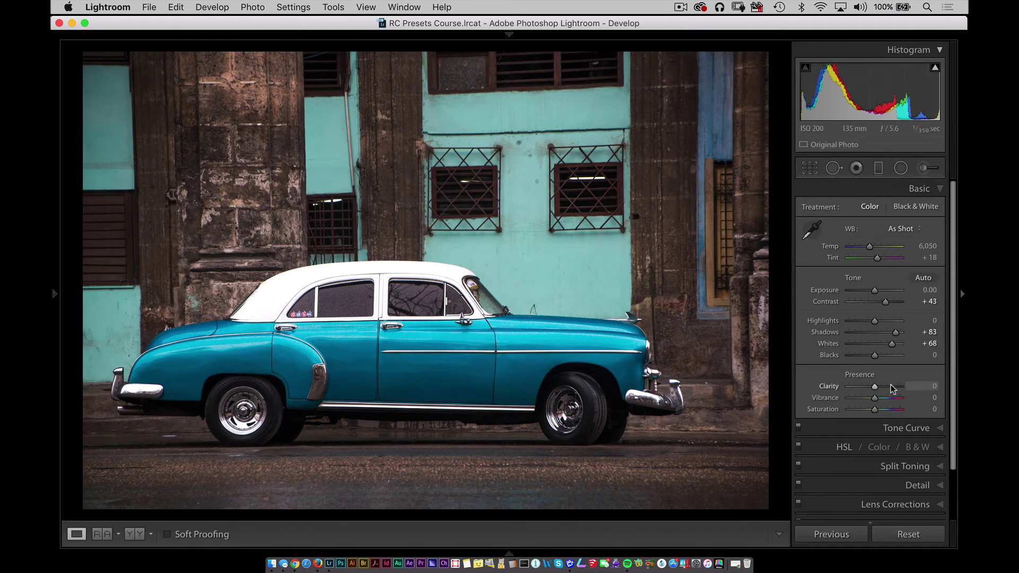
drag(874, 397, 885, 397)
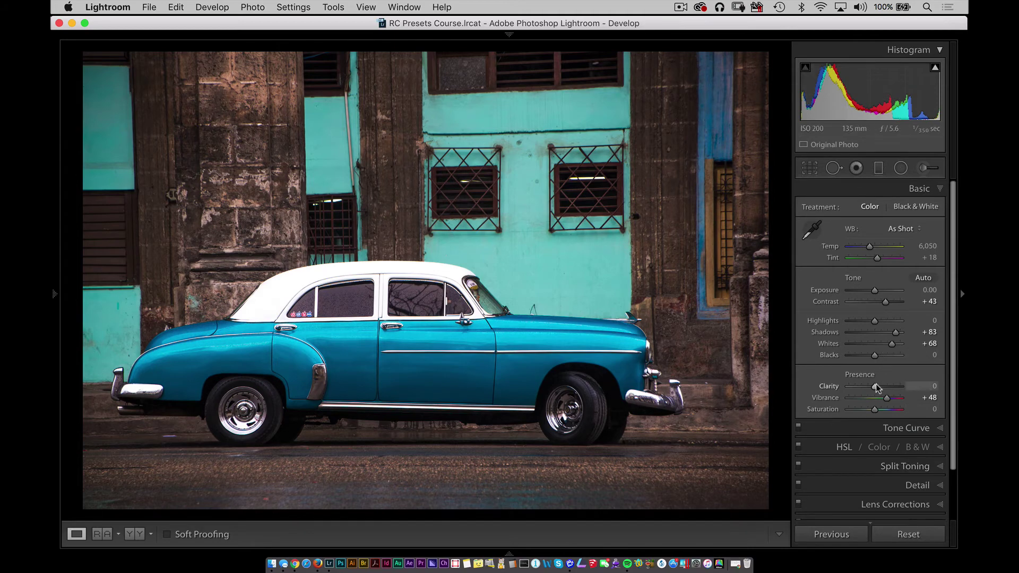
drag(876, 384, 886, 384)
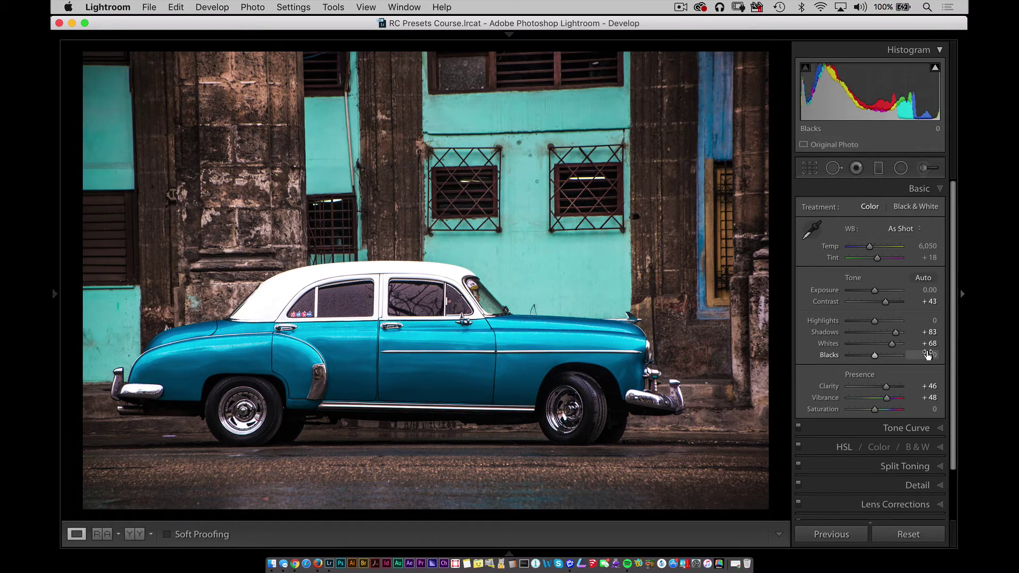
Crop the teal car photo to a 16 x 9 aspect, reposition it within the frame, and preview it full screen
key(r)
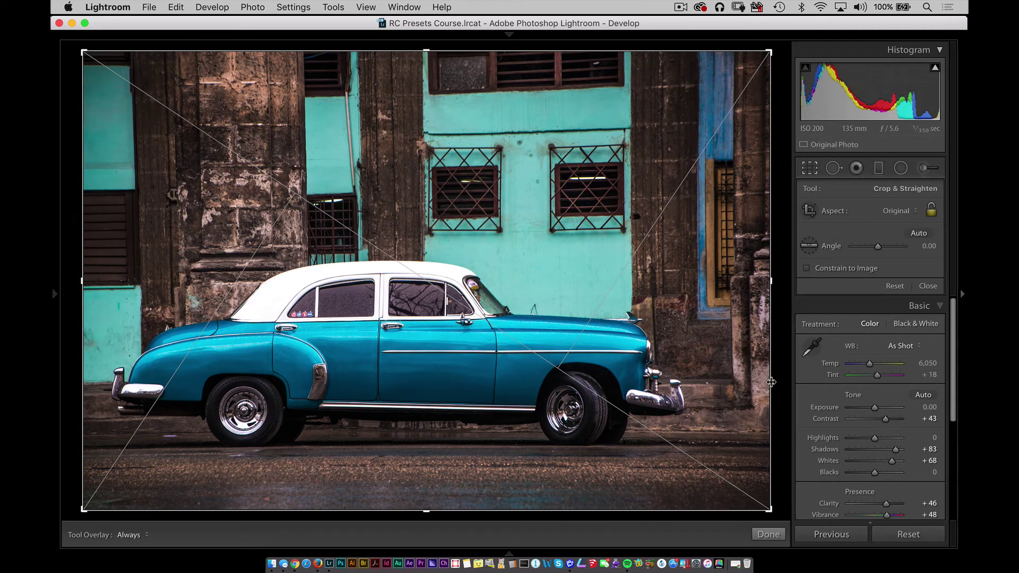
click(900, 211)
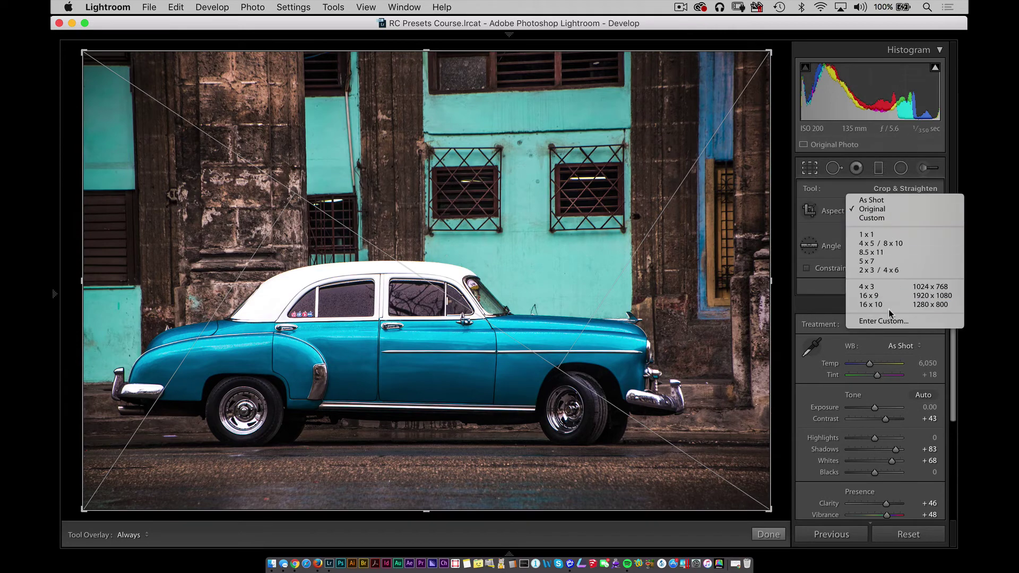
click(881, 296)
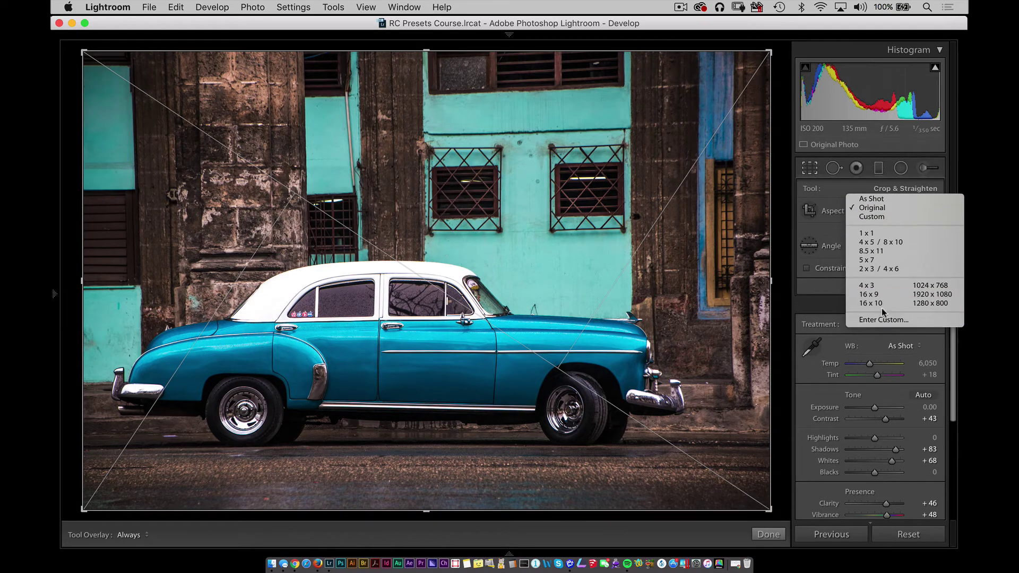
drag(638, 272, 636, 305)
key(Return)
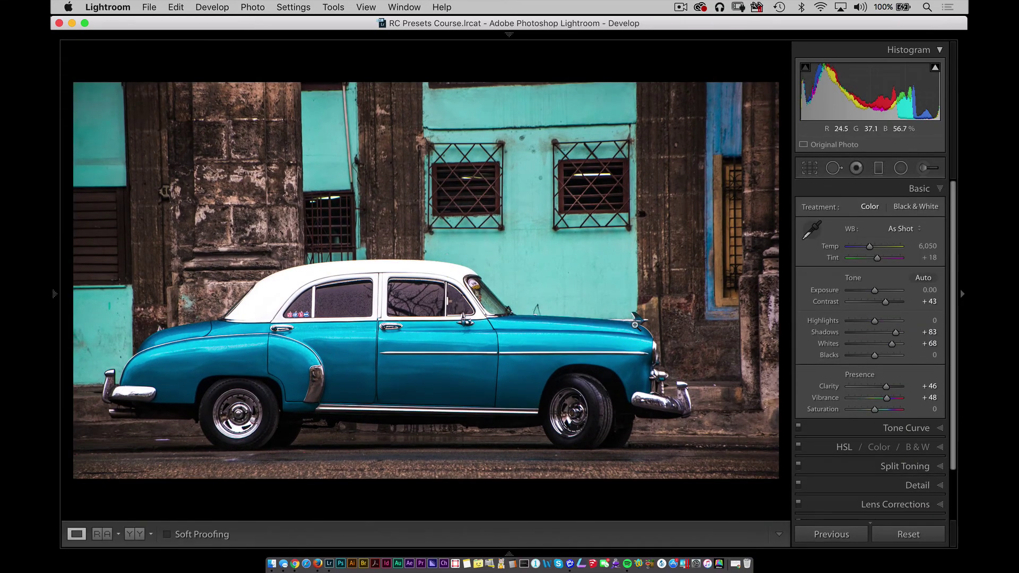
key(f)
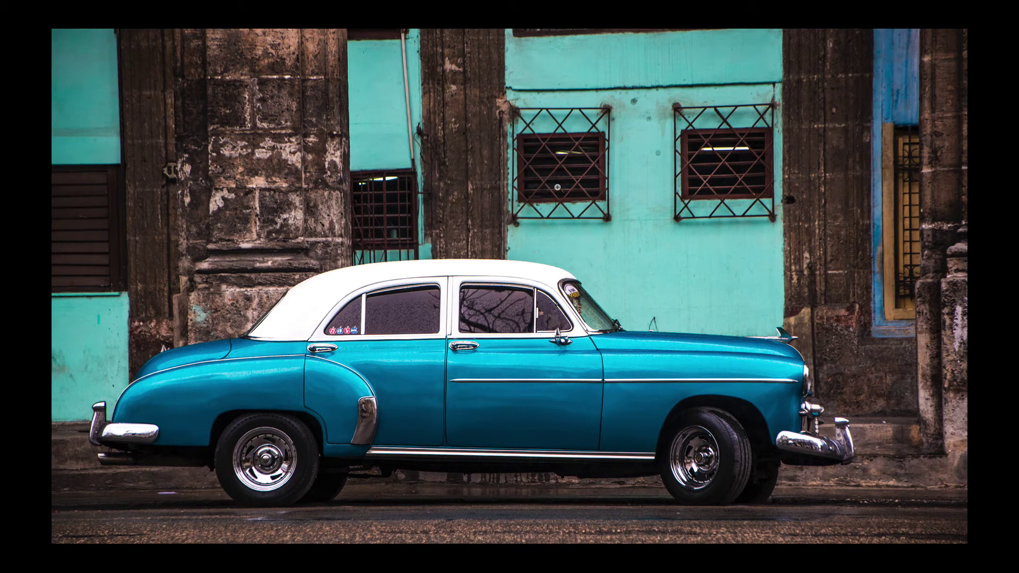
key(f)
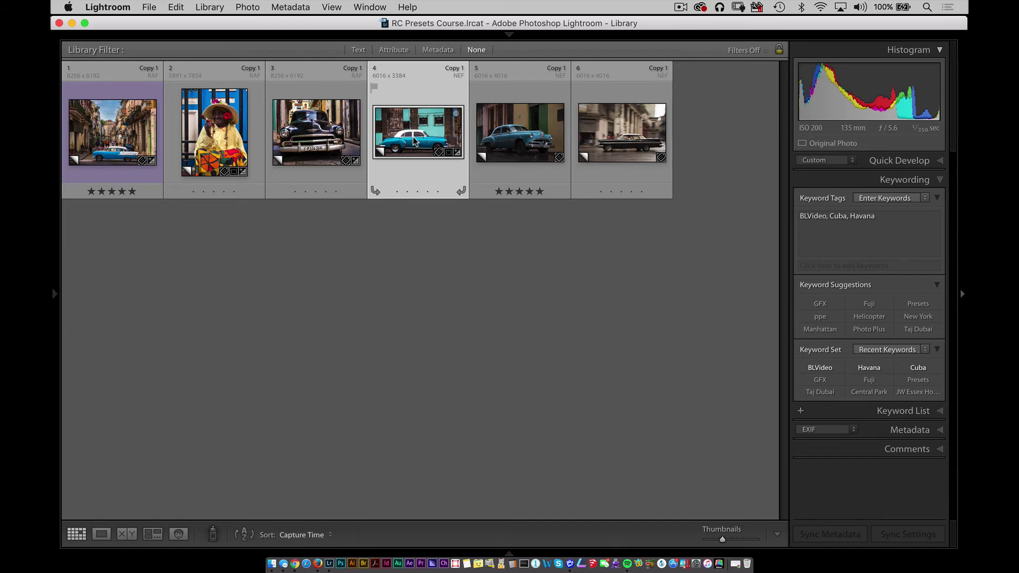
Apply the previous photo's settings to the blue Pontiac photo, set Highlights to −38 and lower Exposure slightly
double_click(533, 132)
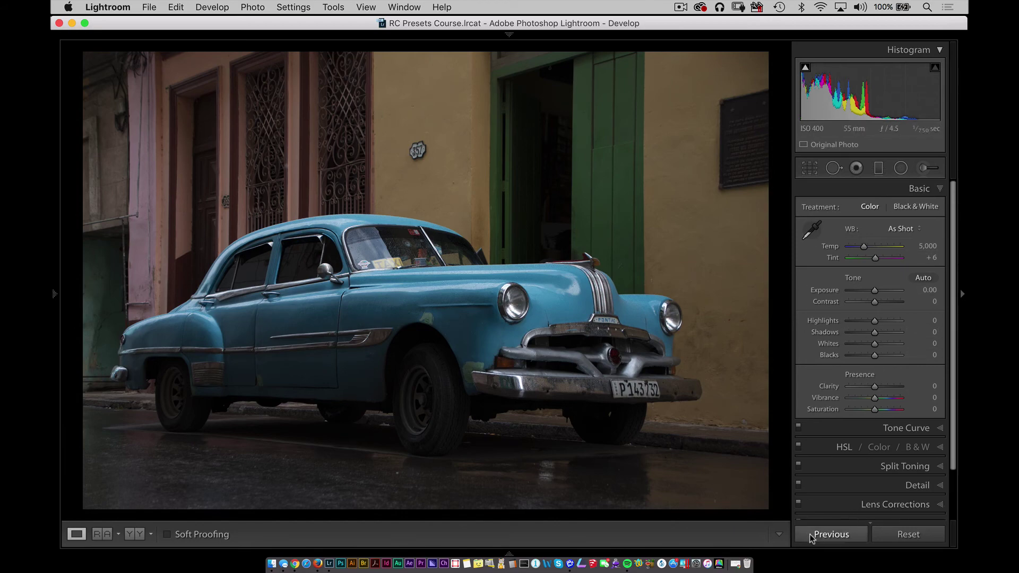
click(839, 535)
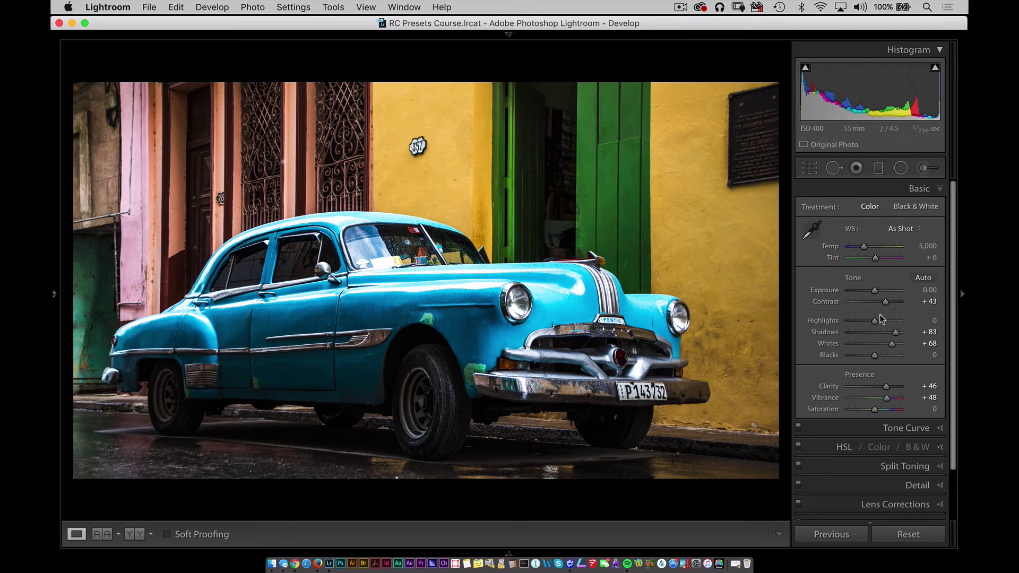
drag(881, 319, 866, 327)
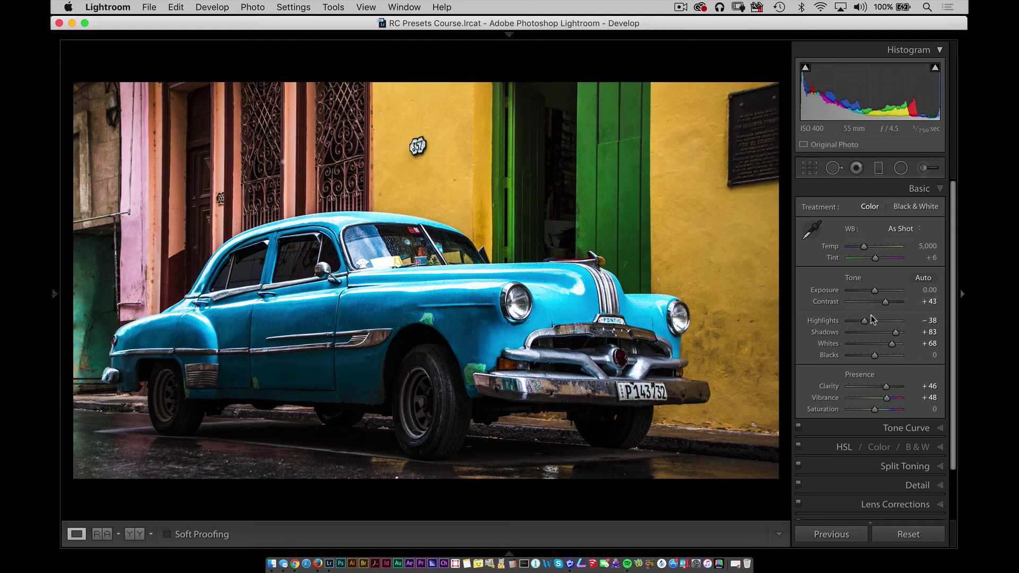
key(Right)
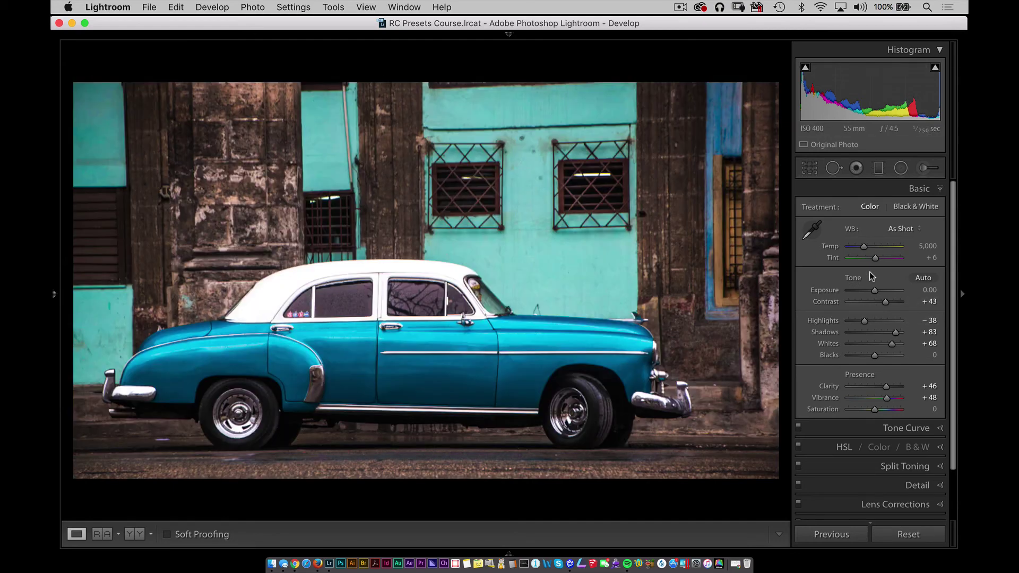
key(Left)
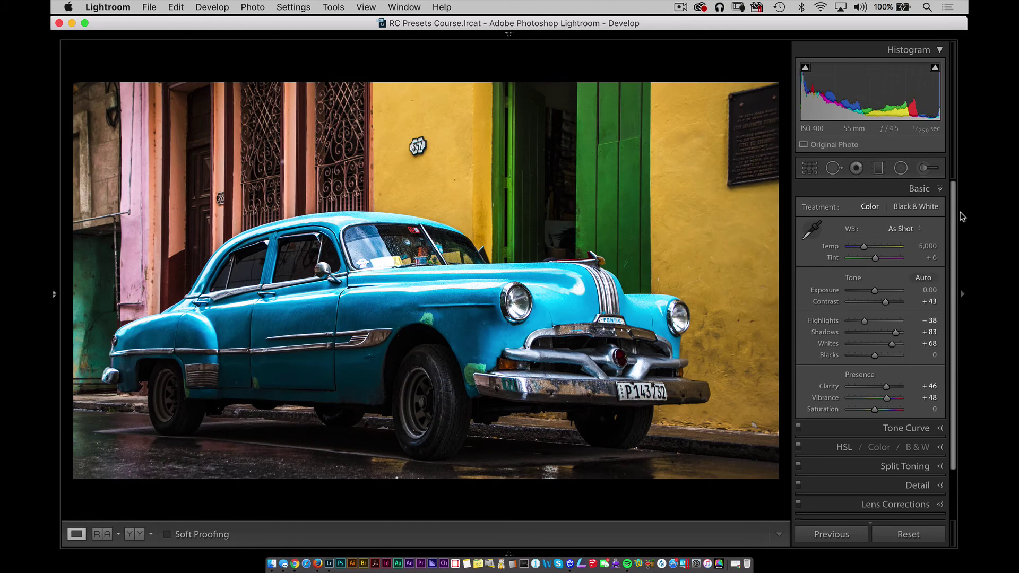
drag(875, 291, 873, 291)
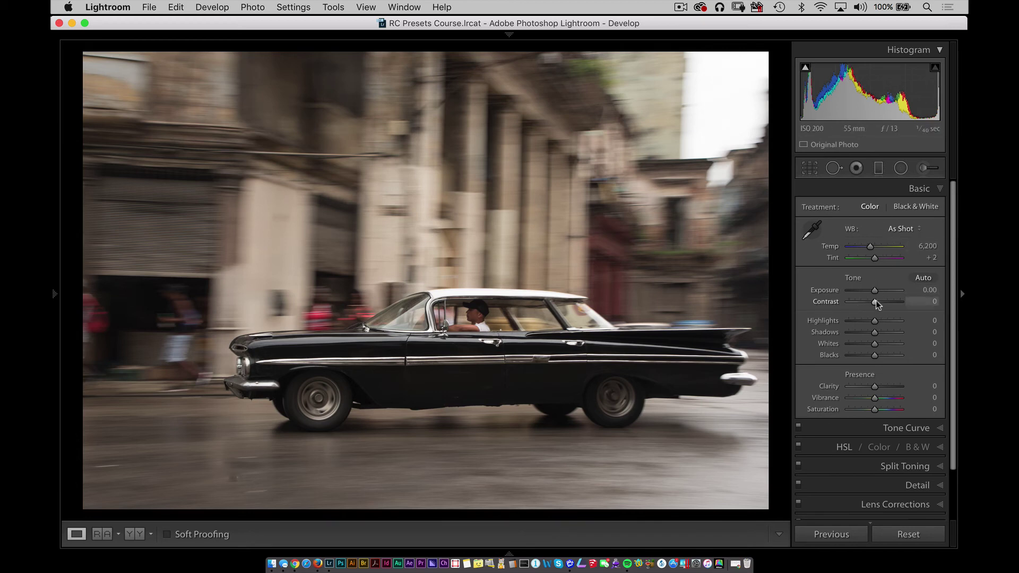
Adjust the motion-blurred black car photo with Contrast +36, Temp 7,952, Whites +100, Highlights −23 and Clarity +16
drag(875, 302, 883, 302)
drag(871, 247, 881, 248)
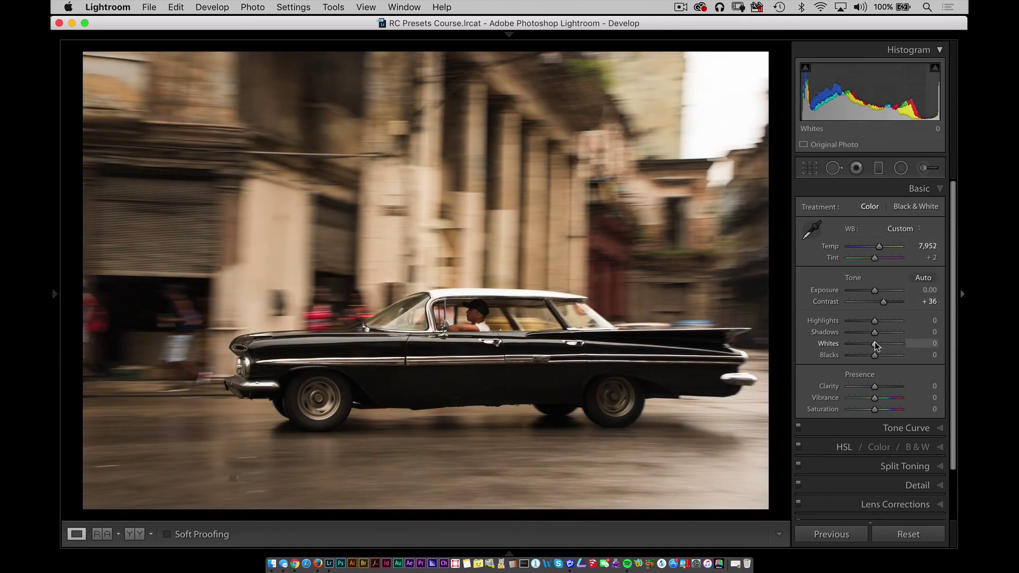
drag(874, 343, 900, 340)
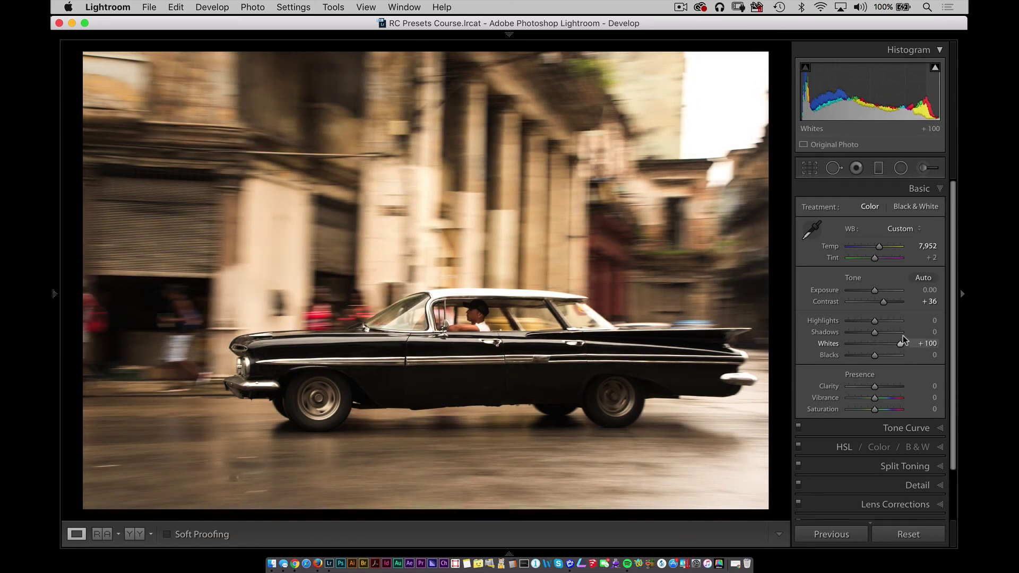
drag(874, 324, 870, 322)
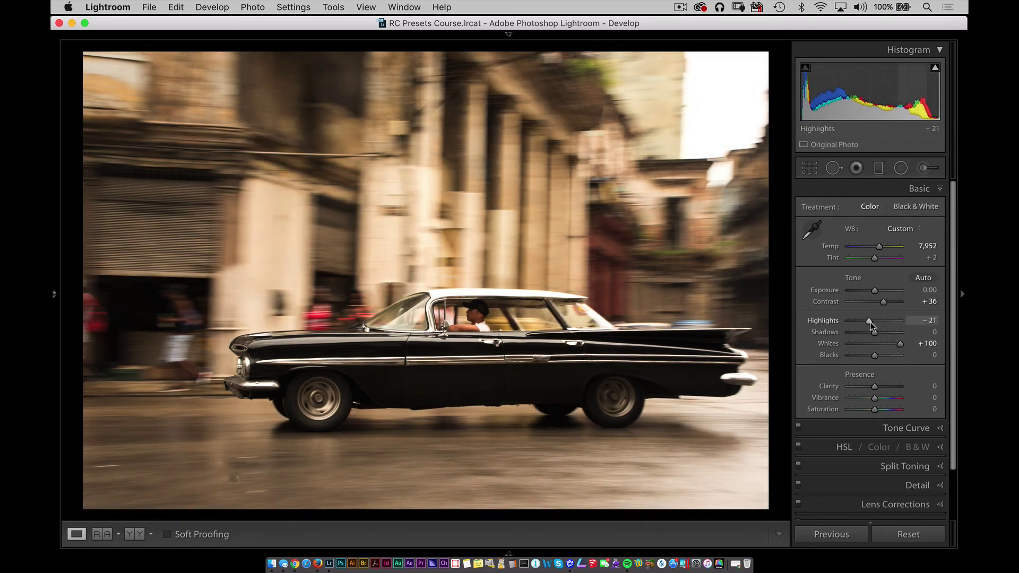
drag(874, 386, 882, 385)
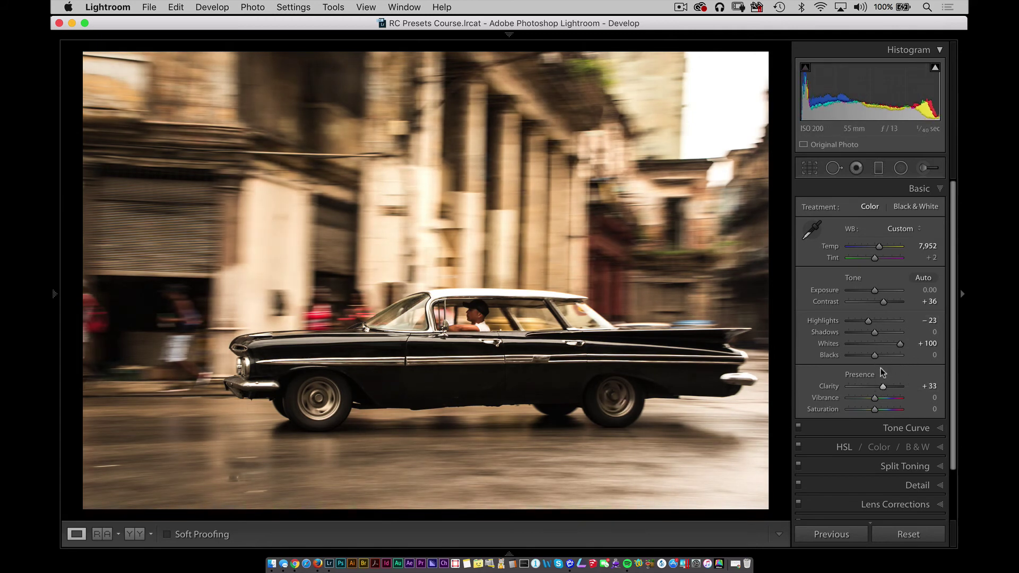
drag(882, 387, 878, 387)
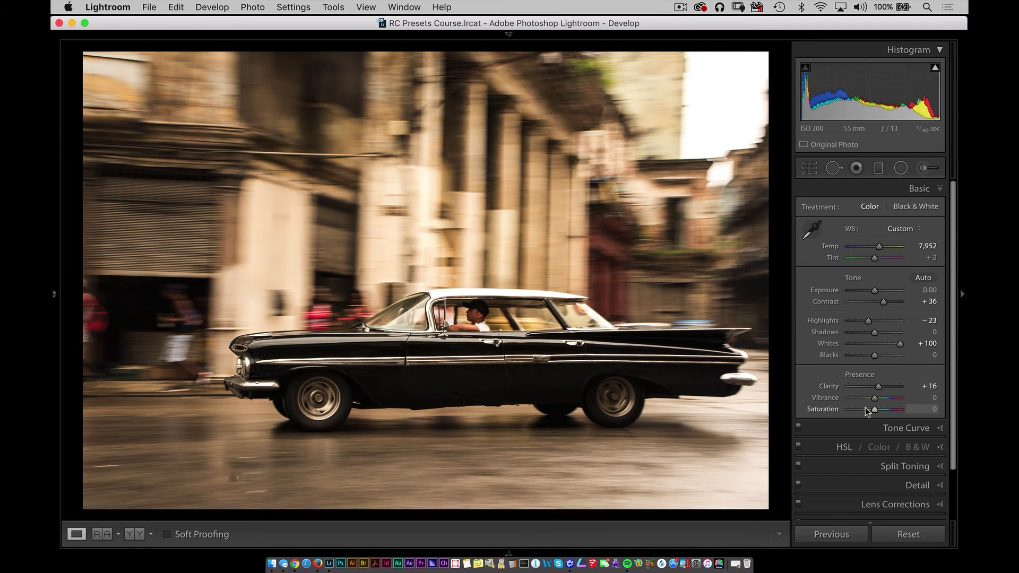
Crop the black car photo to a 16 x 9 aspect, reposition it within the frame, and check the composition with the lights out
key(r)
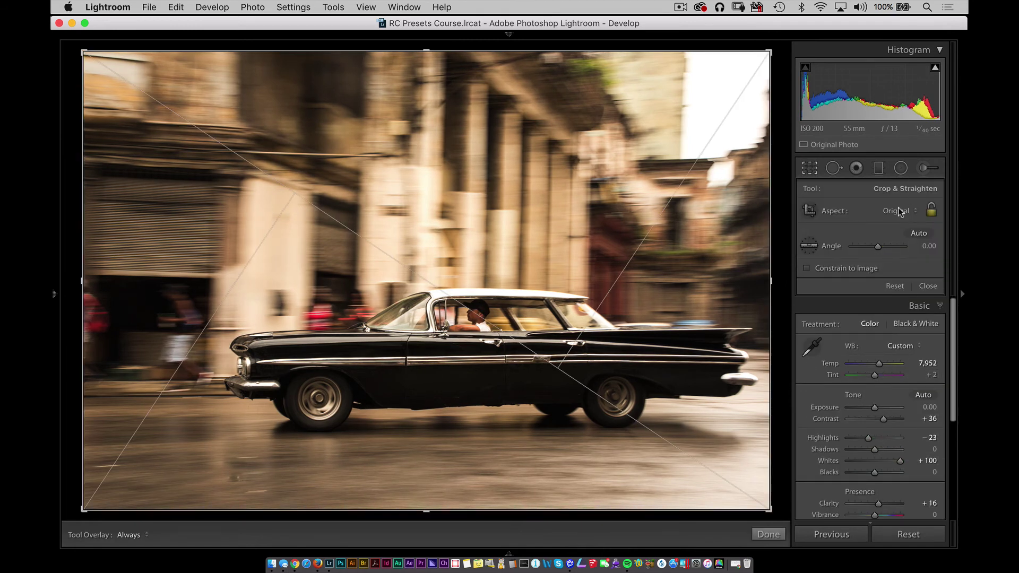
click(900, 211)
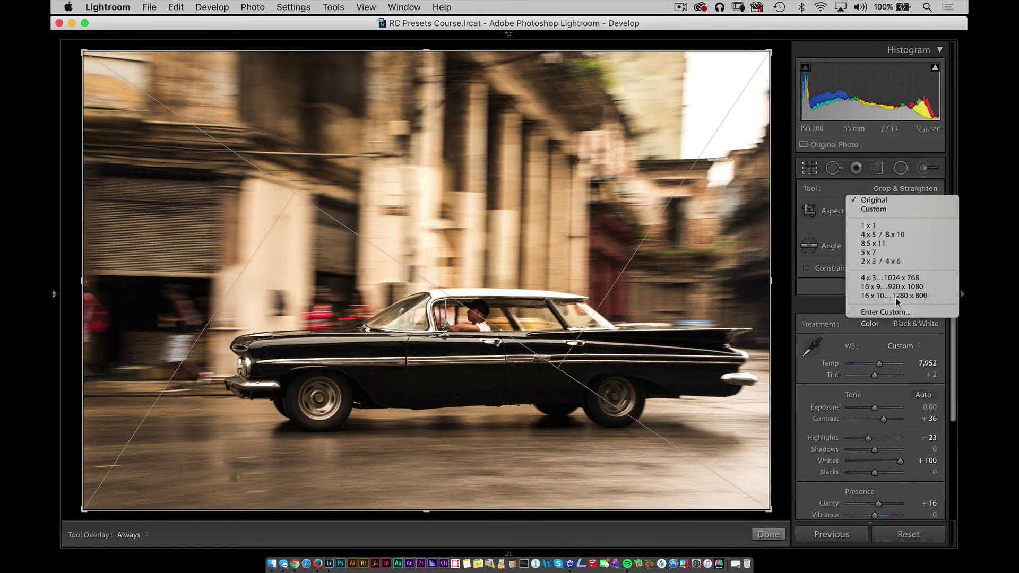
click(891, 286)
mouse_move(619, 205)
mouse_down()
mouse_move(616, 216)
mouse_move(622, 208)
mouse_up()
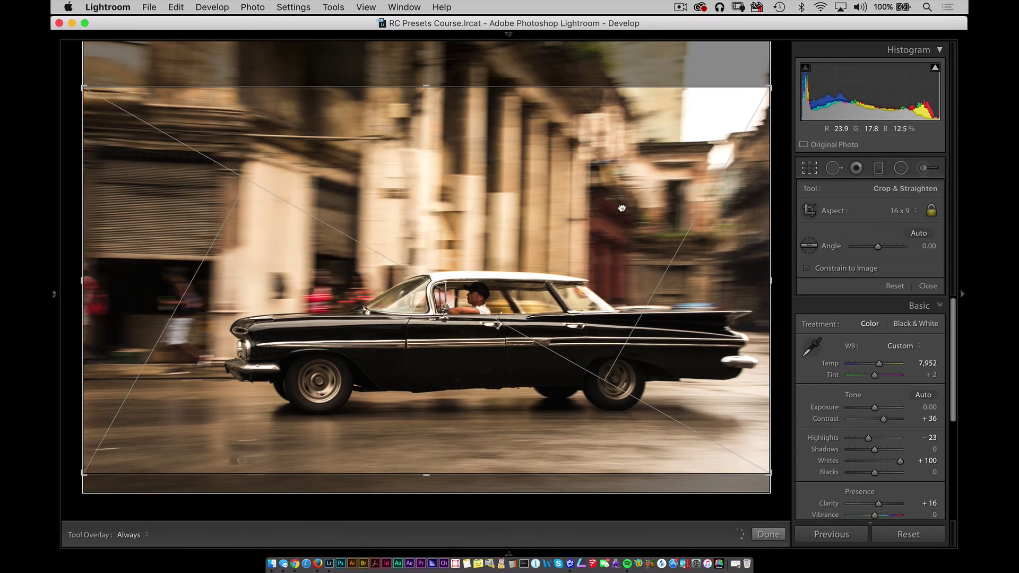
key(l)
key(l)
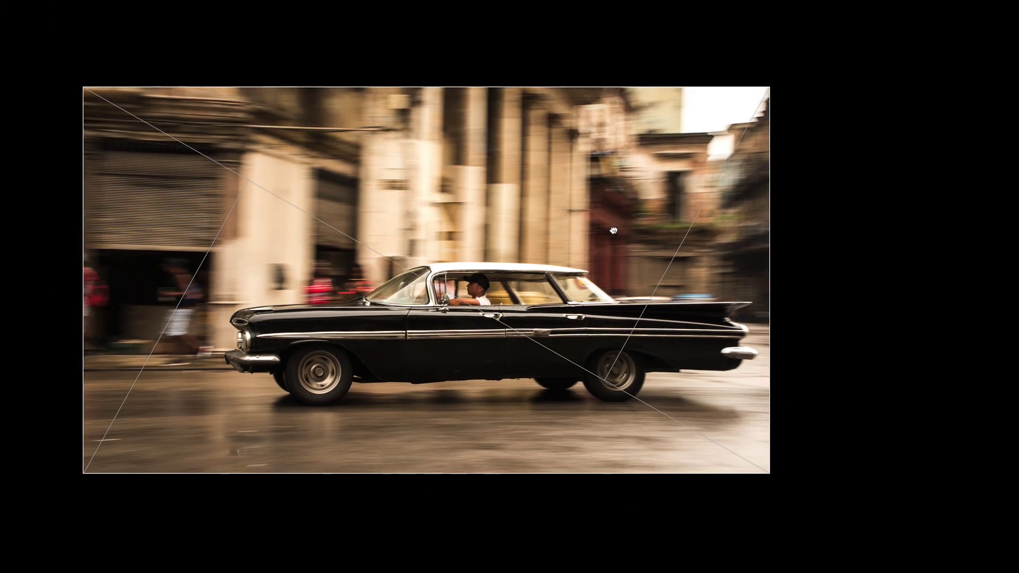
key(Return)
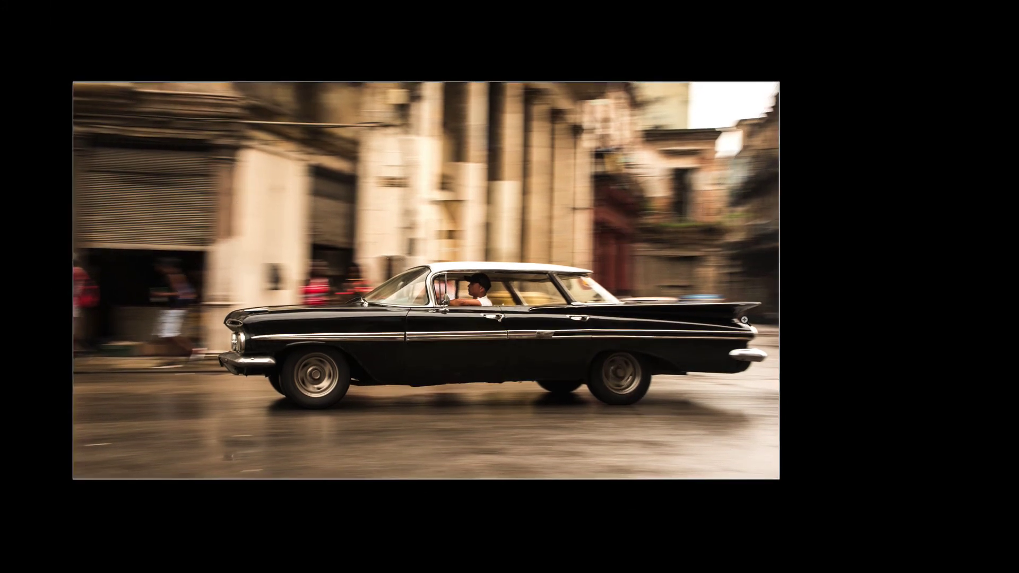
key(l)
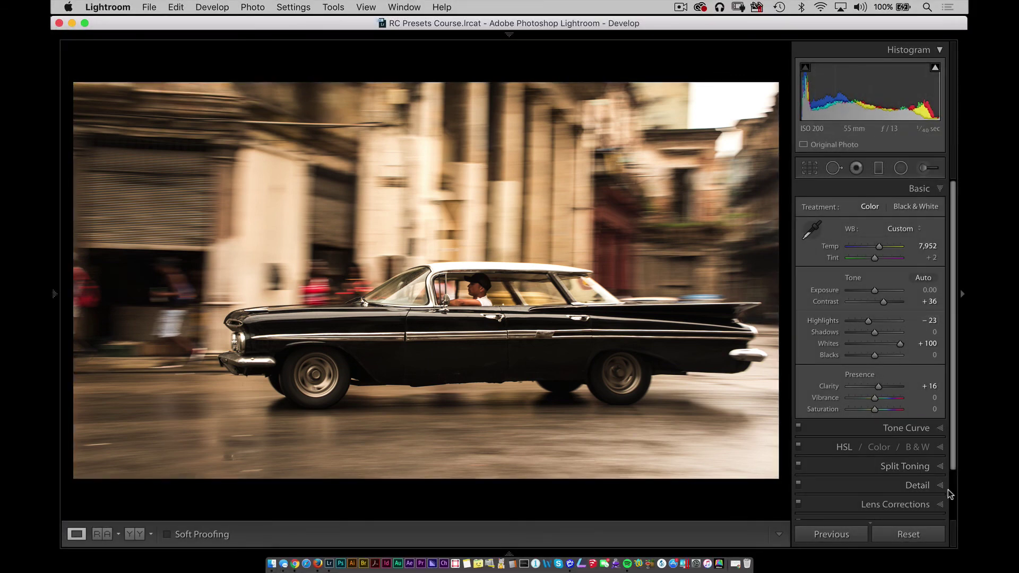
Add a Highlight Priority post-crop vignette to the black car photo with an Amount of −14
click(948, 489)
click(908, 484)
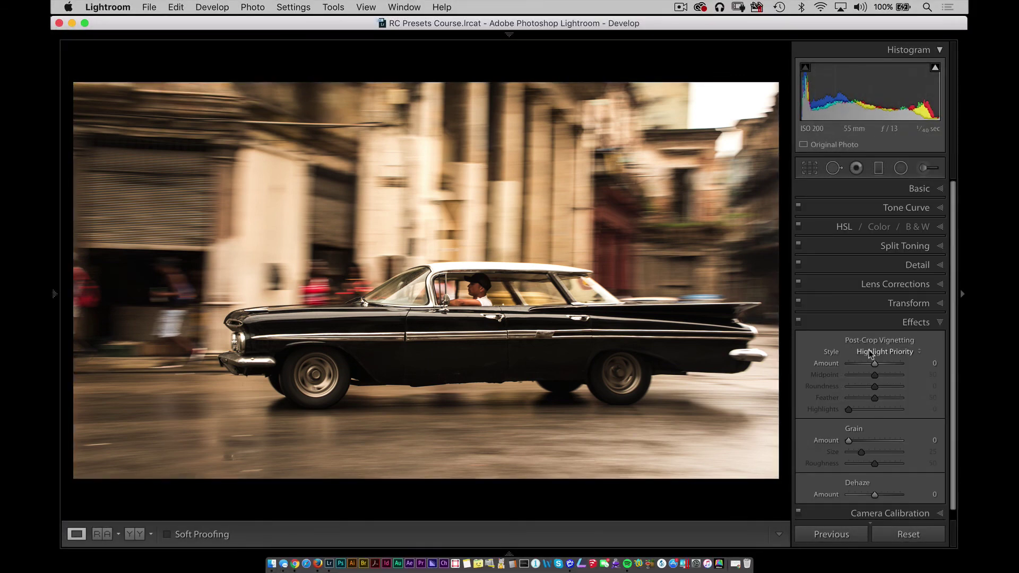
drag(874, 365, 871, 367)
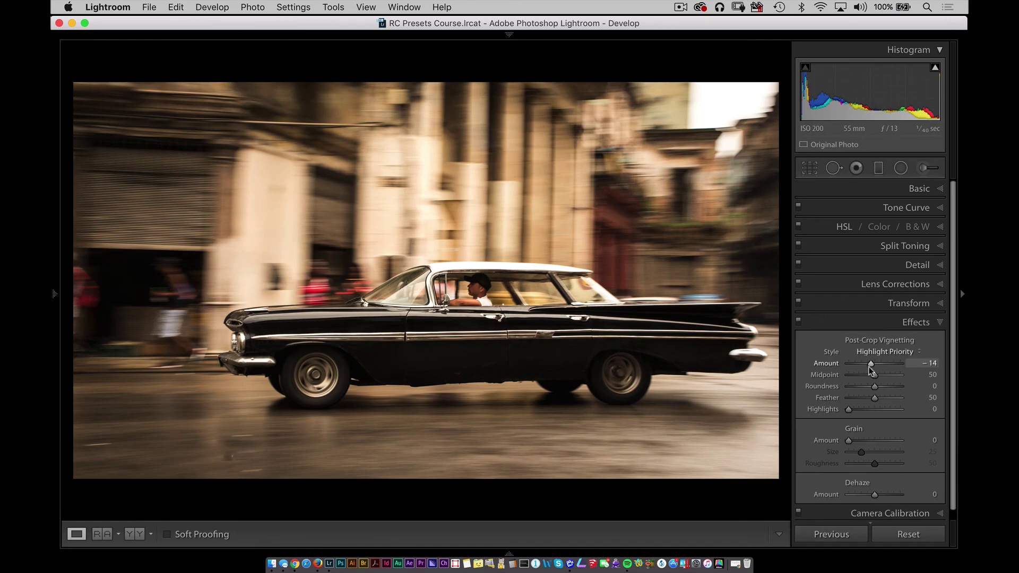